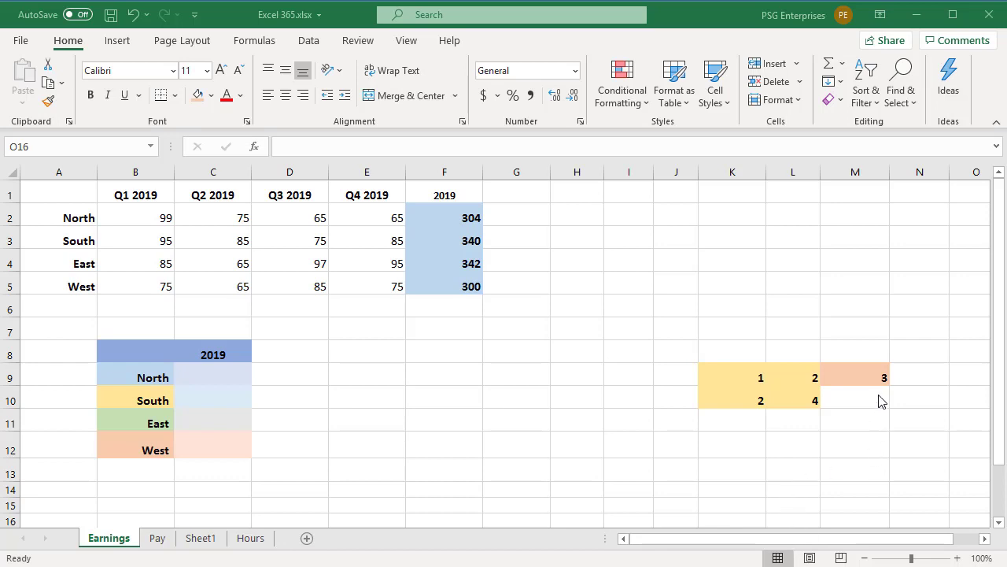
# - Copy M9's =K9 + L9 formula down into M10, where it becomes =K10 + L10 showing 6
pyautogui.click(856, 376)
pyautogui.doubleClick(857, 376)
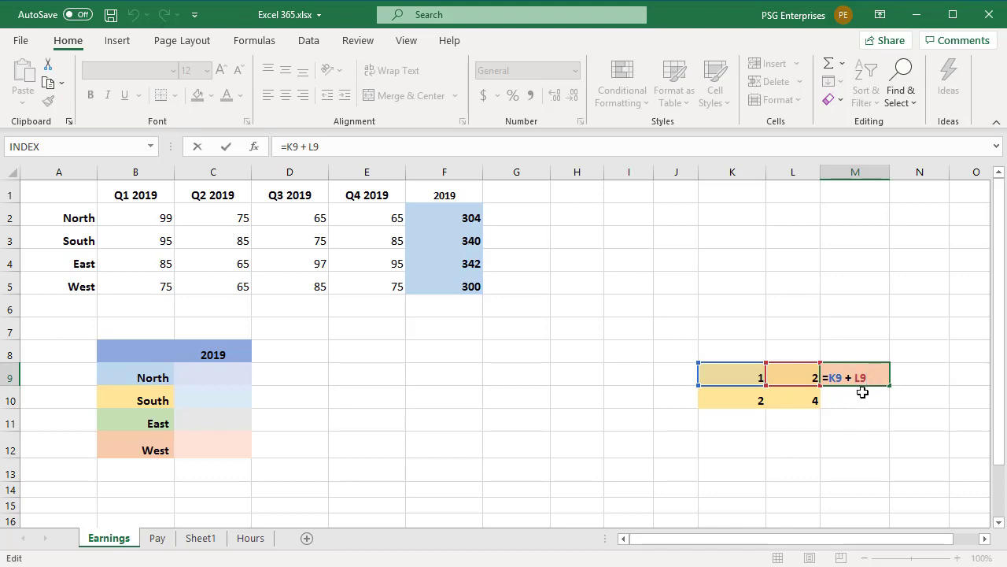
pyautogui.press('Return')
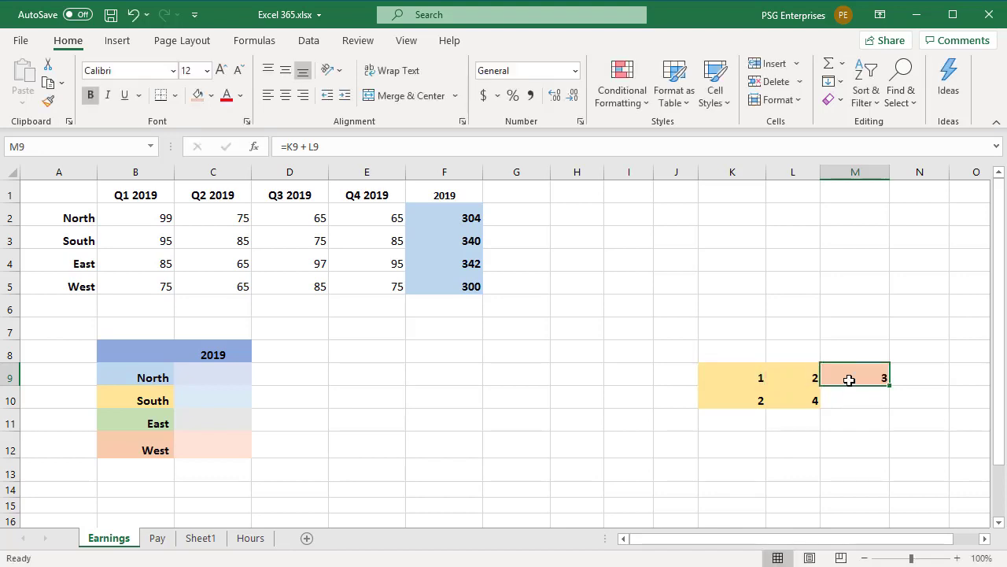
pyautogui.hotkey('ctrl', 'c')
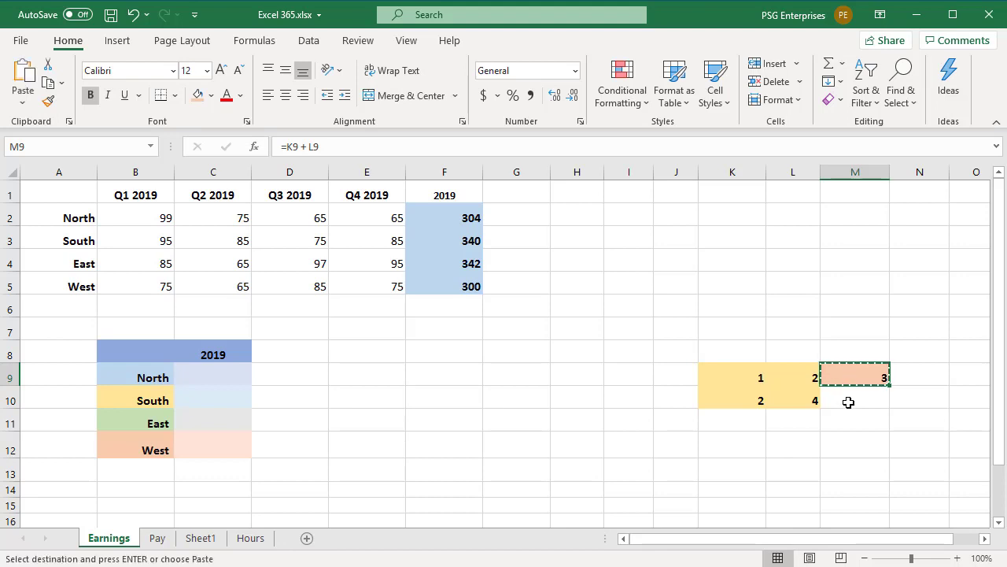
pyautogui.click(848, 401)
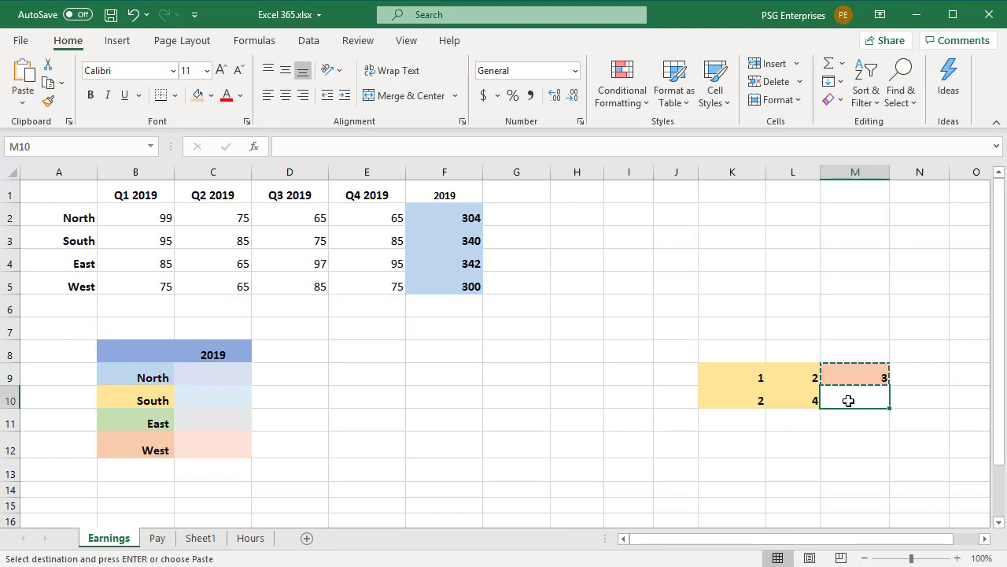
pyautogui.hotkey('ctrl', 'v')
pyautogui.press('Escape')
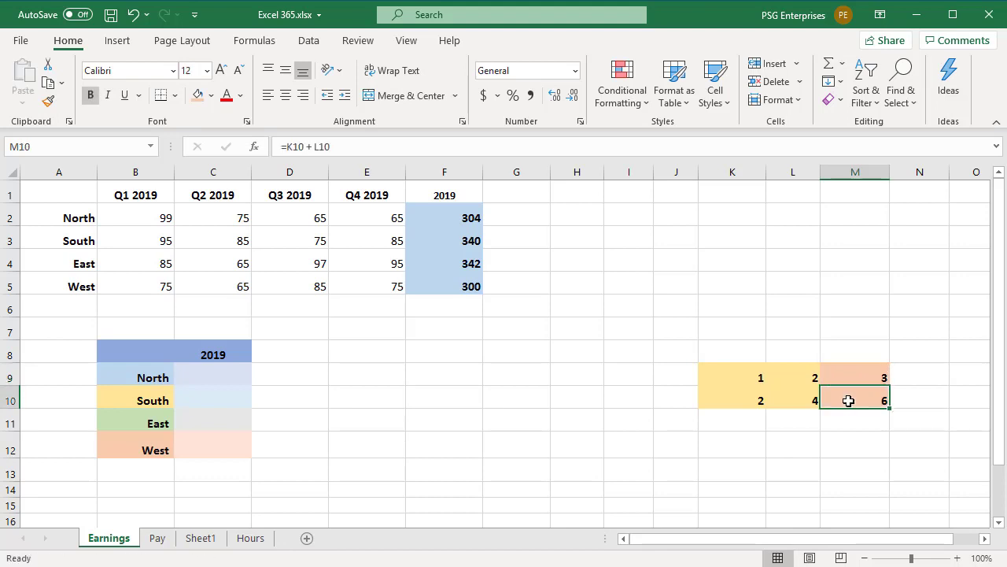
pyautogui.doubleClick(849, 401)
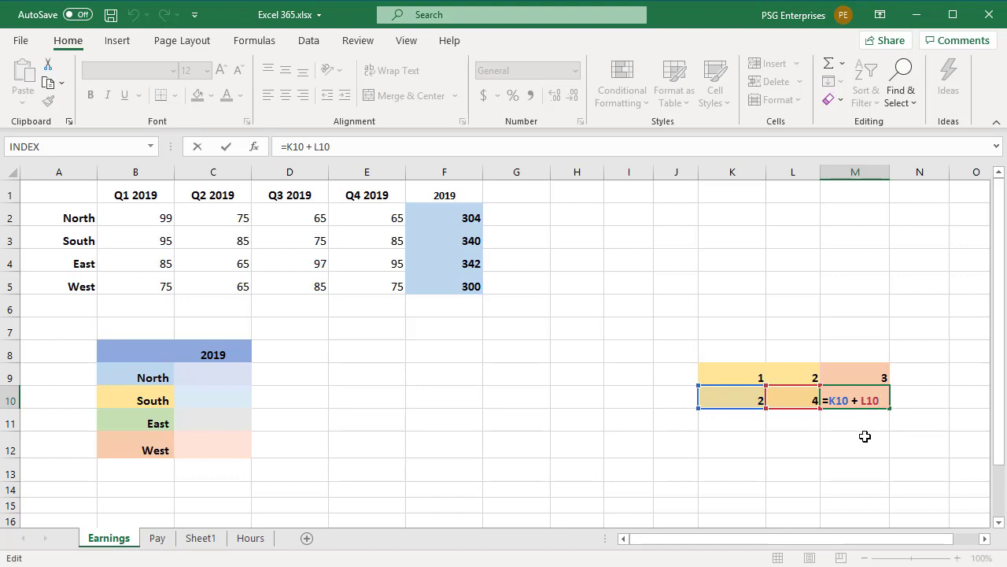
pyautogui.hotkey('ctrl', 'Return')
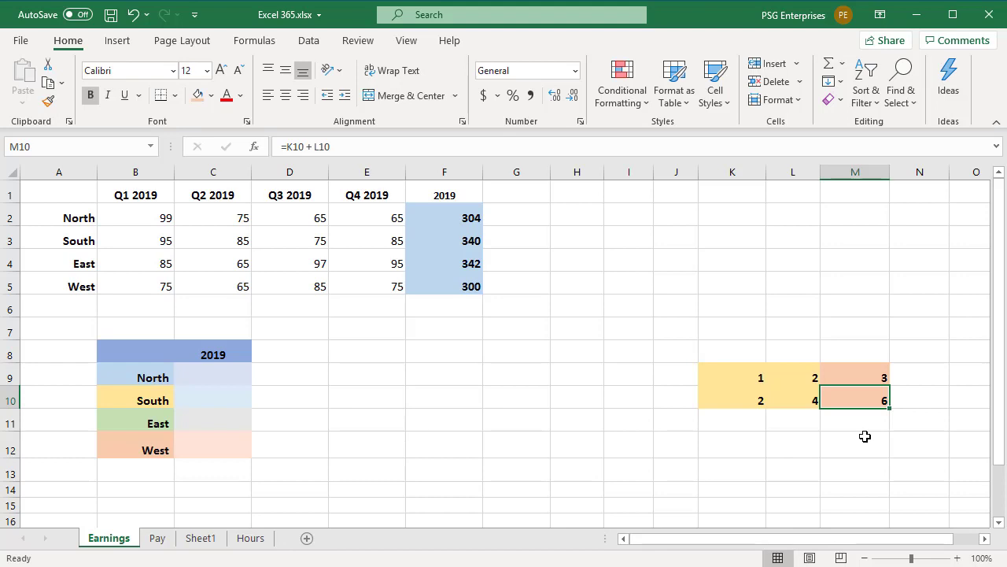
pyautogui.click(852, 372)
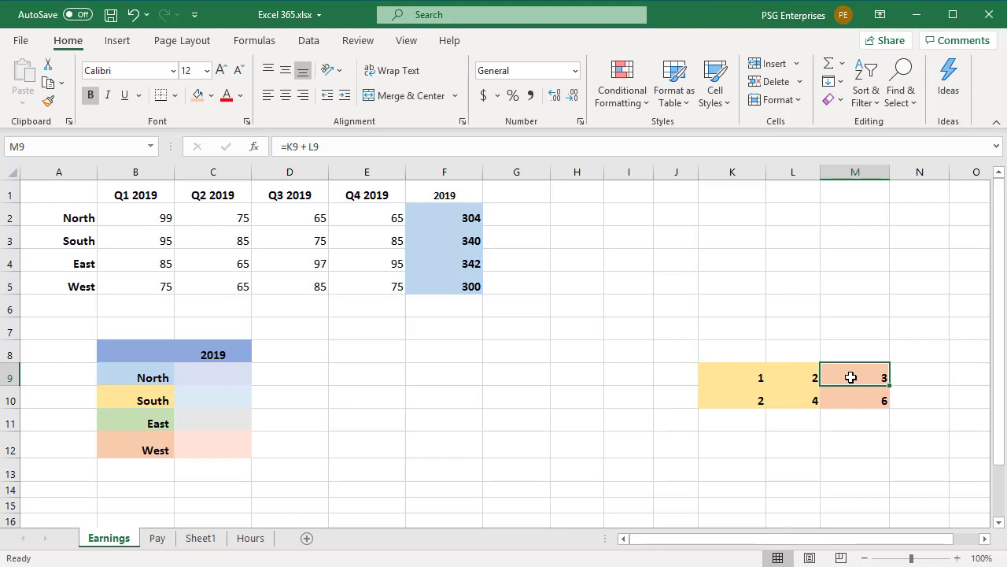
# - Copy the =K9 + L9 formula text from M9 as plain text, leaving M9 unchanged
pyautogui.click(292, 147)
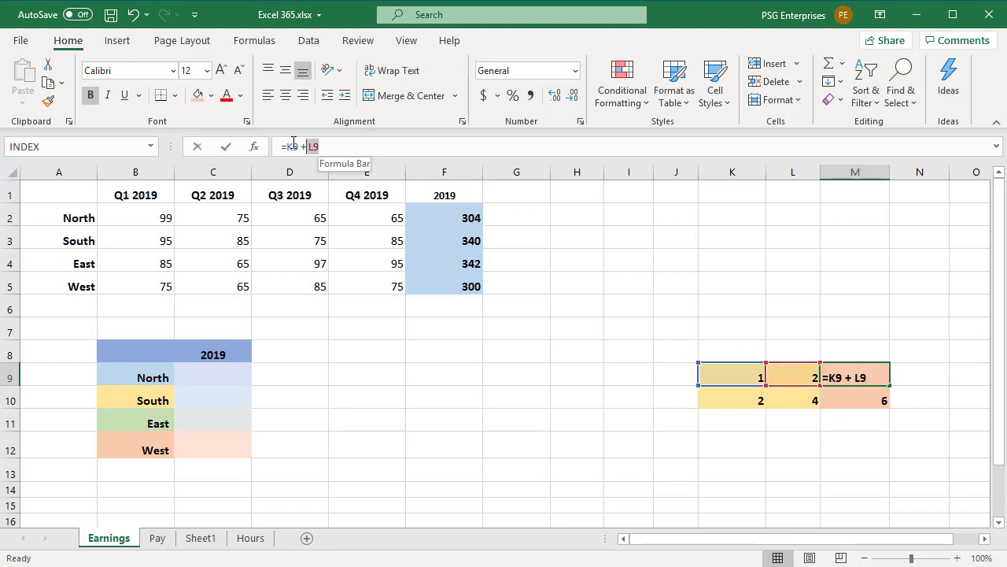
pyautogui.tripleClick(276, 147)
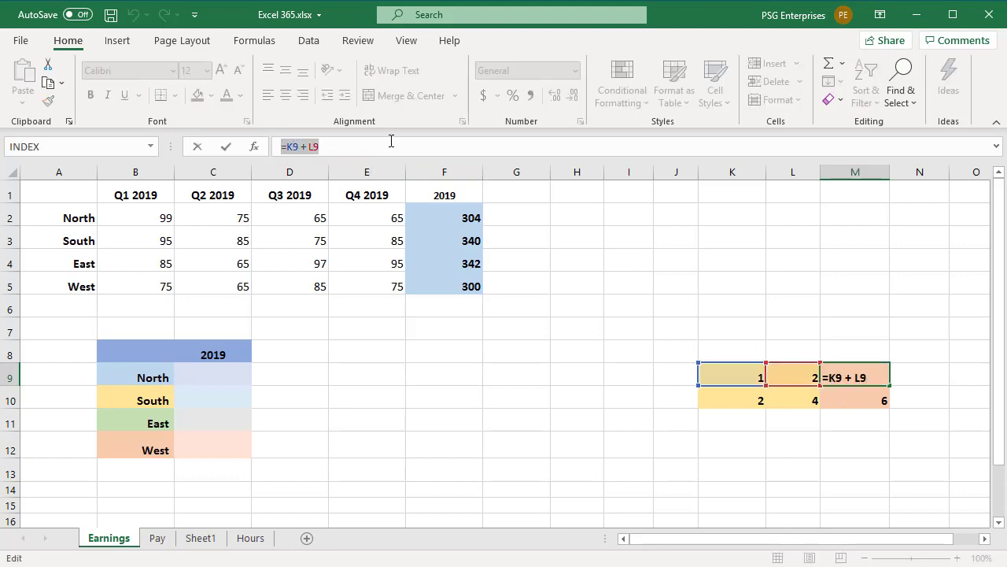
pyautogui.hotkey('ctrl', 'c')
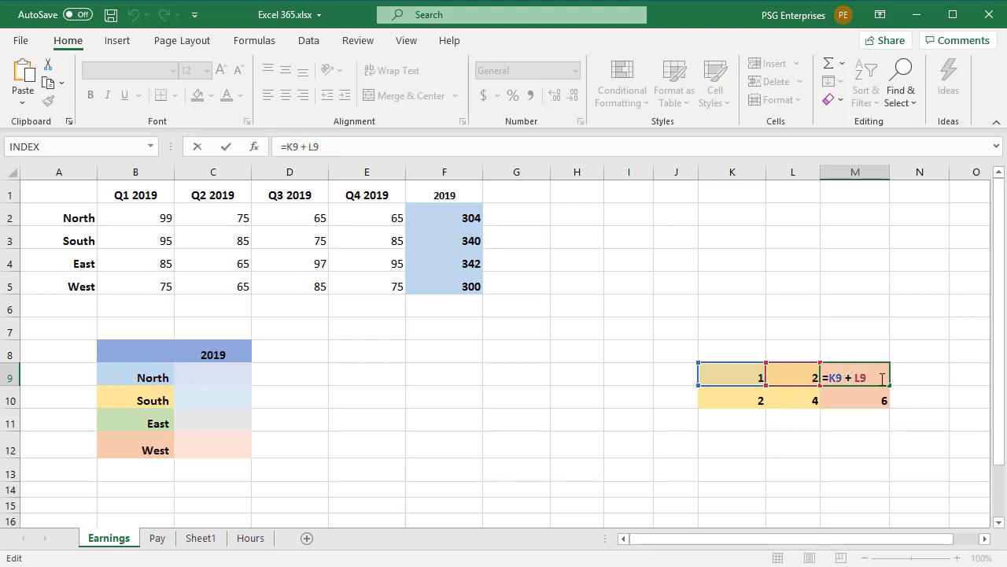
pyautogui.press('Return')
pyautogui.doubleClick(858, 377)
pyautogui.moveTo(849, 384); pyautogui.dragTo(824, 382)
pyautogui.press('Escape')
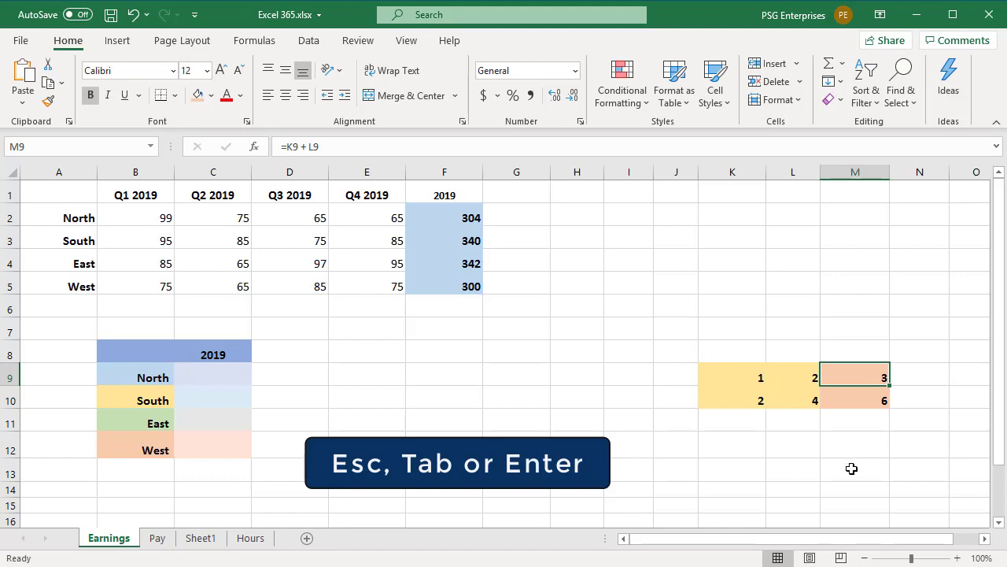
# - Paste the =K9 + L9 text into M13 so it keeps the original references and shows 3
pyautogui.click(852, 468)
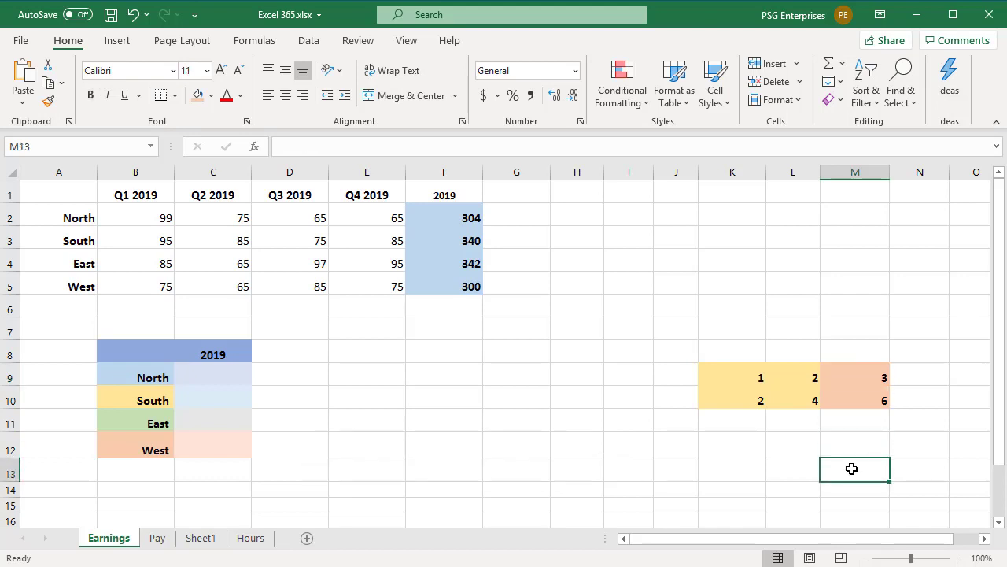
pyautogui.hotkey('ctrl', 'v')
pyautogui.click(867, 474)
pyautogui.doubleClick(867, 474)
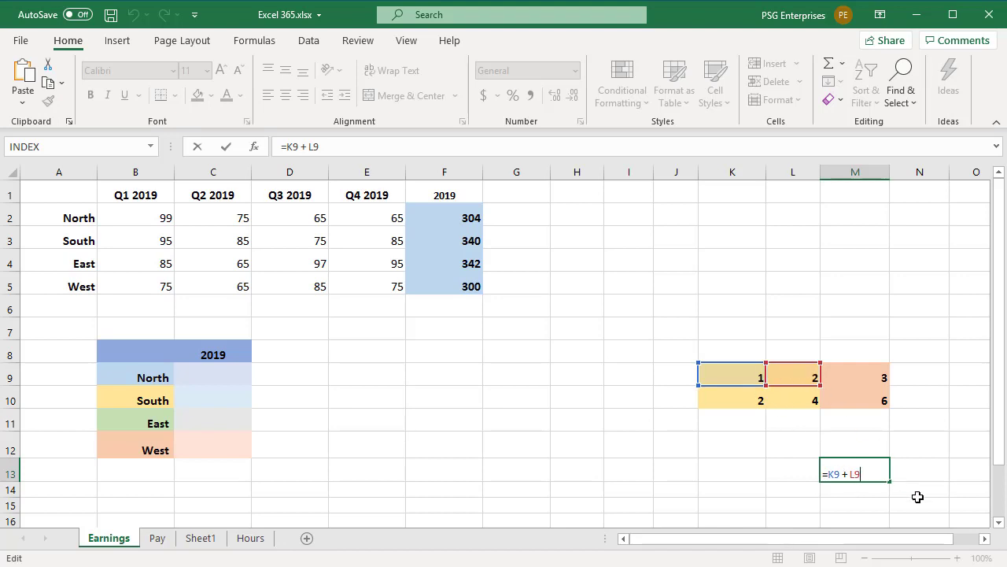
pyautogui.hotkey('ctrl', 'Return')
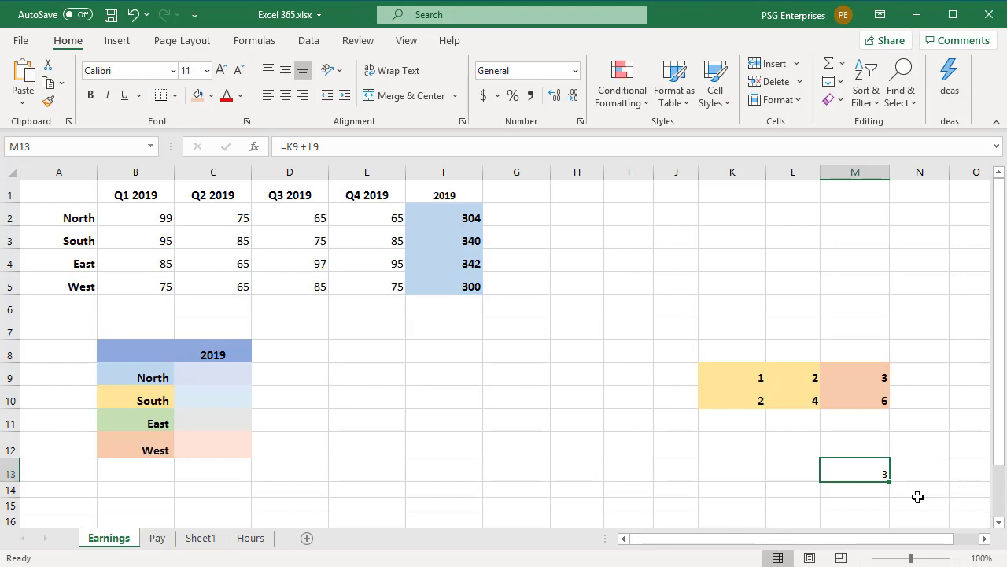
pyautogui.click(423, 218)
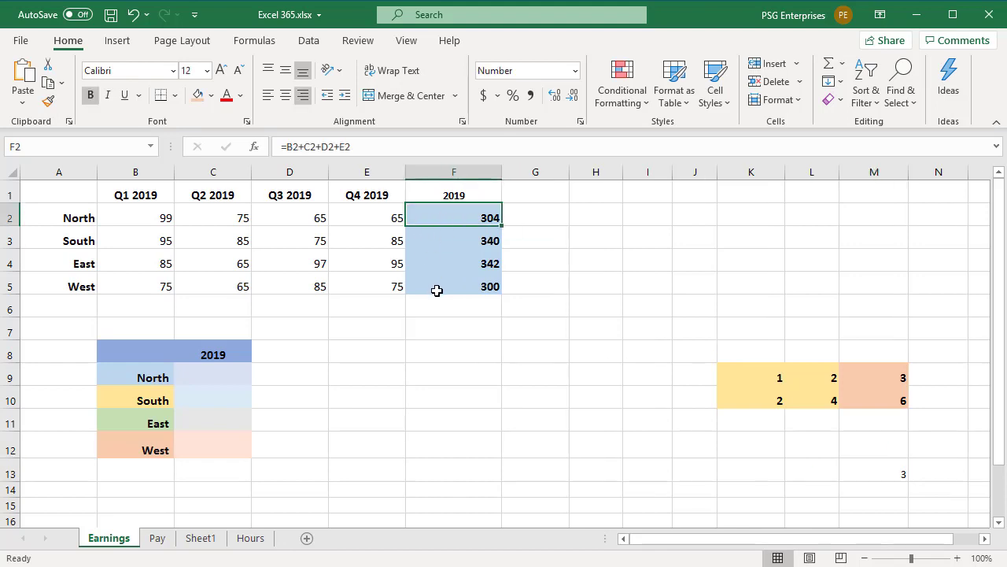
# - Replace every = with # in F2:F5 so the totals read as text like #B2+C2+D2+E2
pyautogui.moveTo(437, 291); pyautogui.dragTo(436, 284)
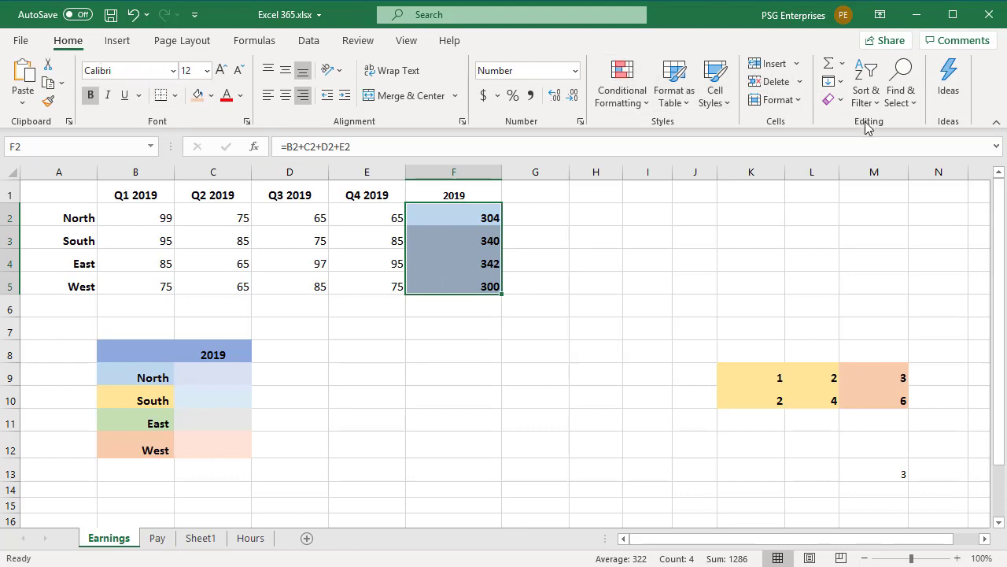
pyautogui.click(913, 109)
pyautogui.click(912, 83)
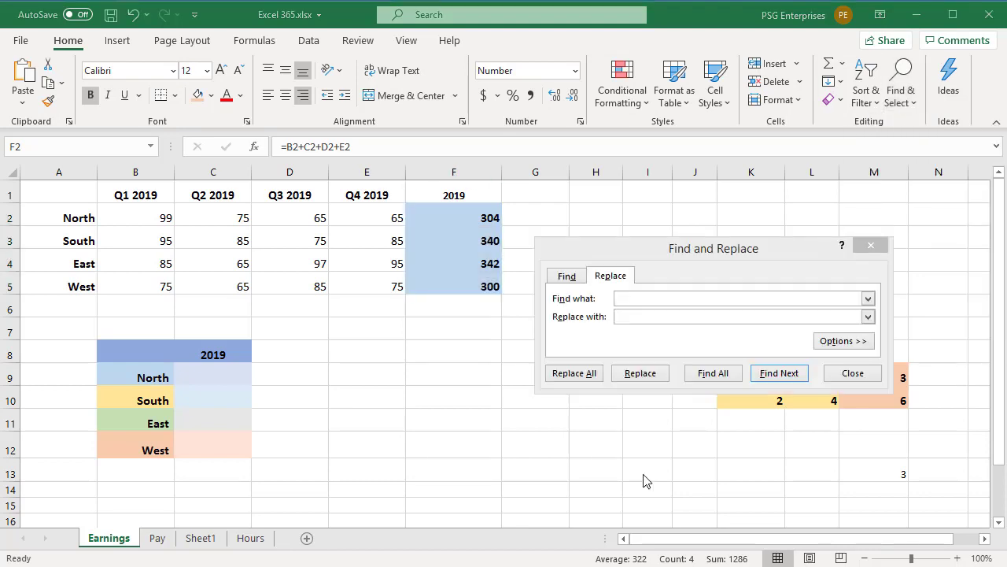
pyautogui.click(871, 245)
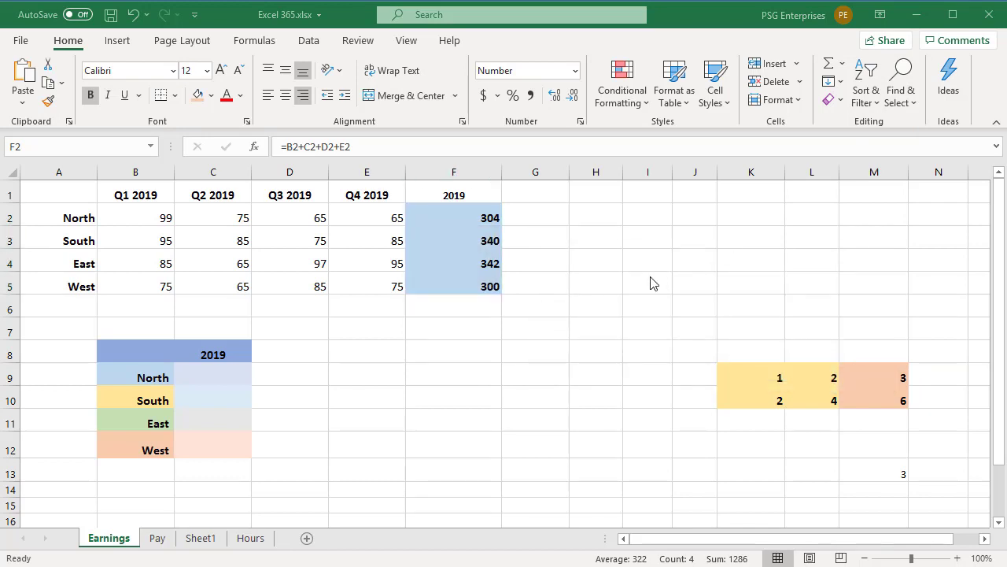
pyautogui.hotkey('ctrl', 'h')
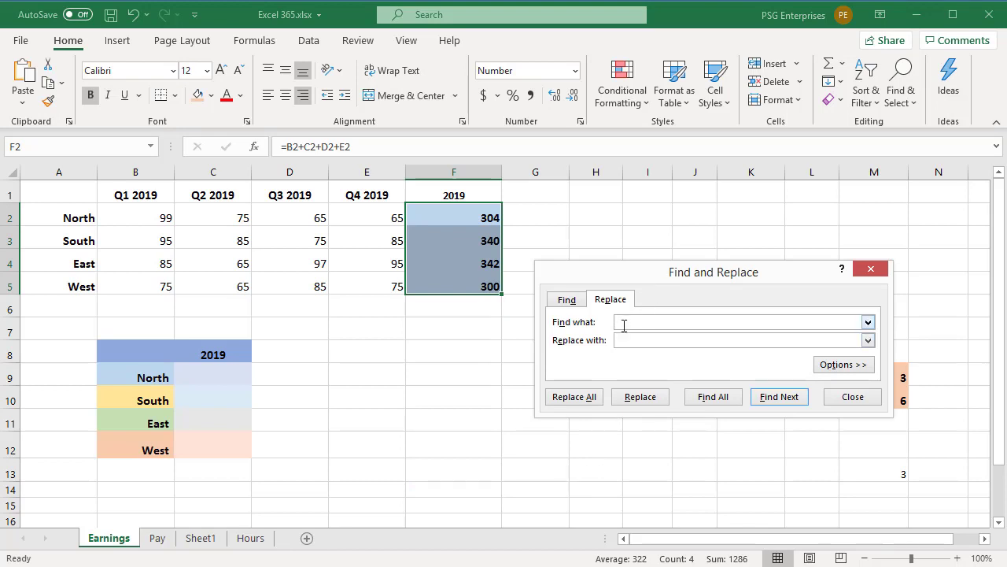
pyautogui.write('=')
pyautogui.write('#')
pyautogui.click(574, 396)
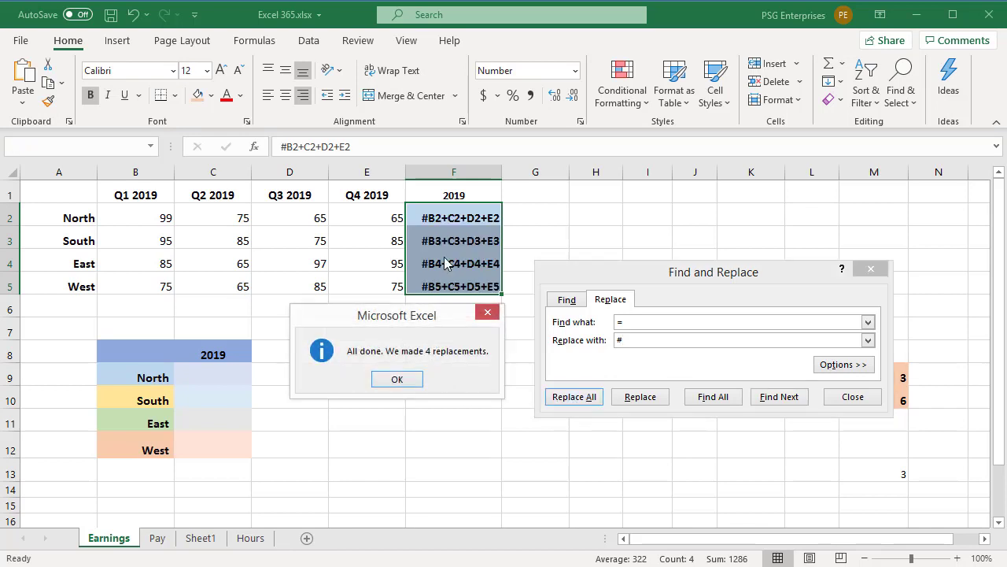
pyautogui.click(396, 379)
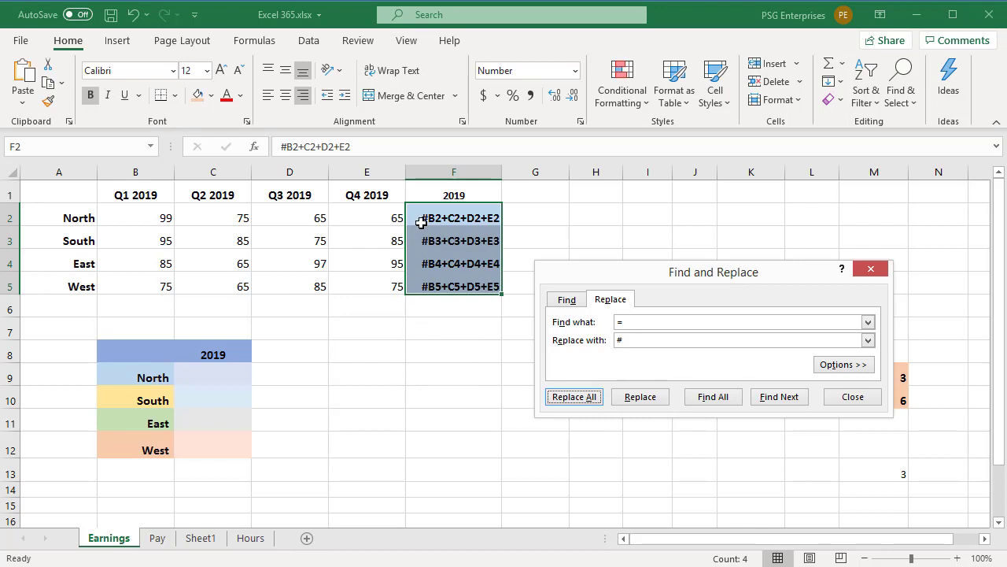
# - Copy the #-text totals from F2:F5 into C9:C12
pyautogui.moveTo(421, 222); pyautogui.dragTo(432, 288)
pyautogui.click(856, 399)
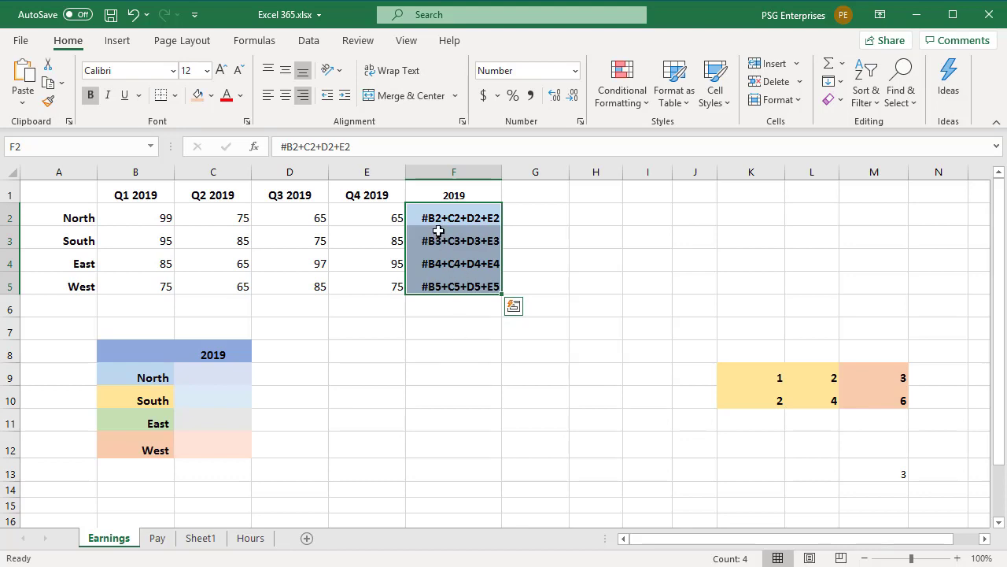
pyautogui.hotkey('ctrl', 'c')
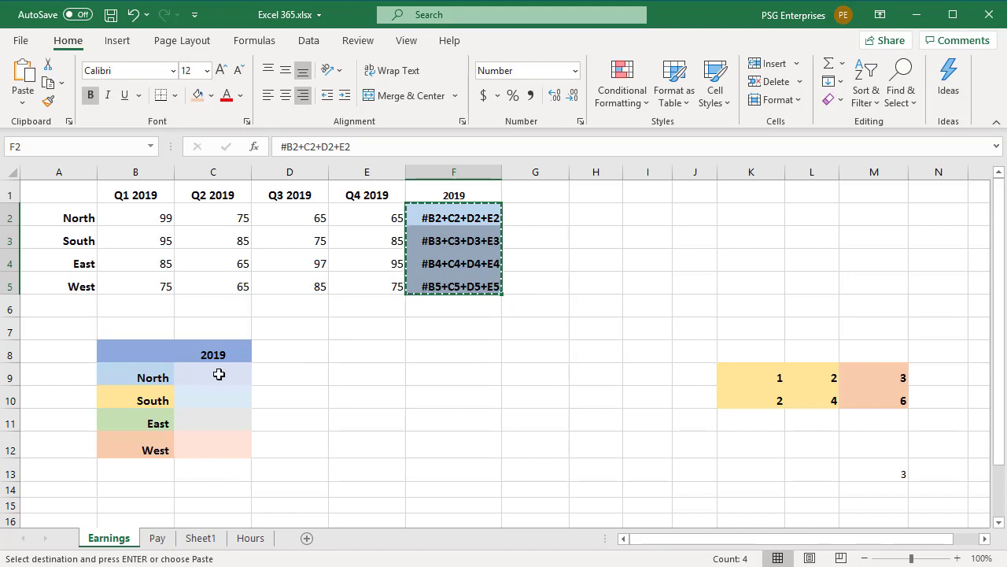
pyautogui.click(220, 374)
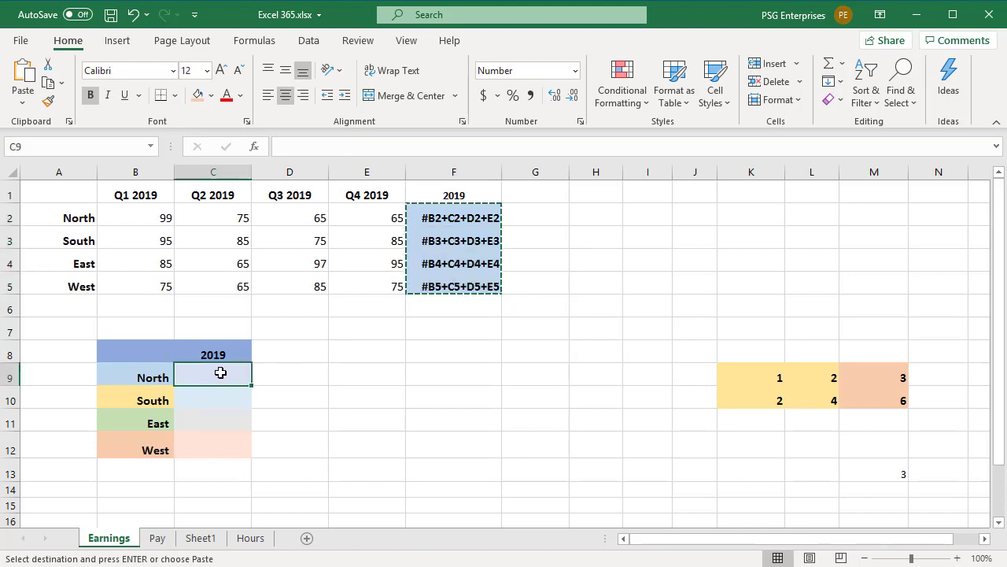
pyautogui.hotkey('ctrl', 'v')
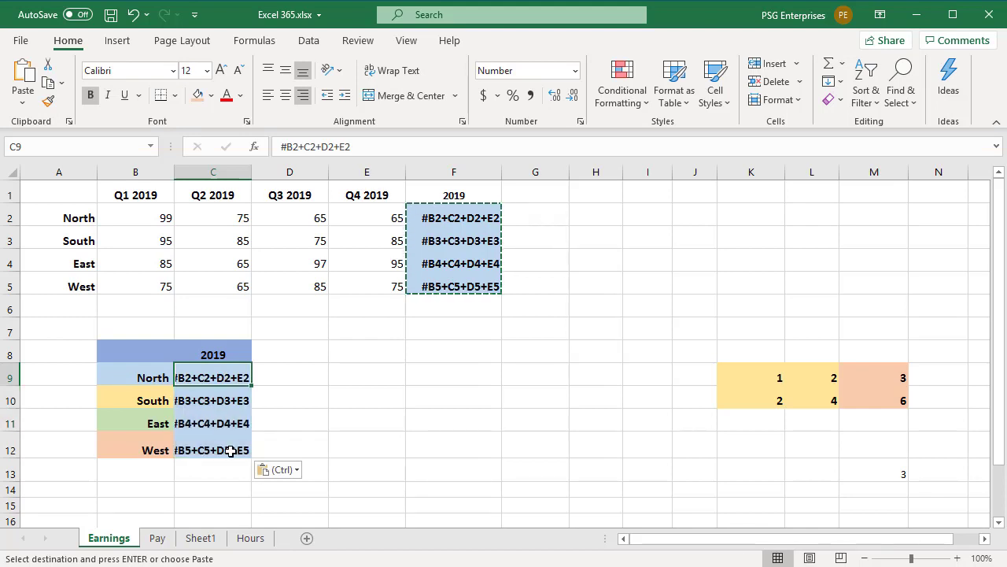
pyautogui.press('Escape')
pyautogui.press('Right')
pyautogui.press('Right')
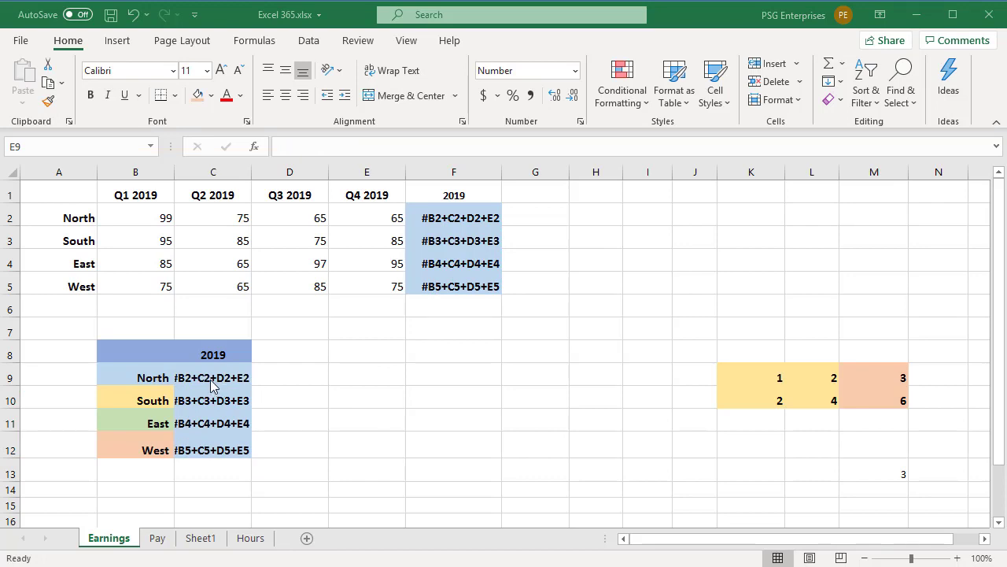
# - Select C9, C10, C11, C12 and F2 through F5 together as one multi-cell selection
pyautogui.click(211, 381)
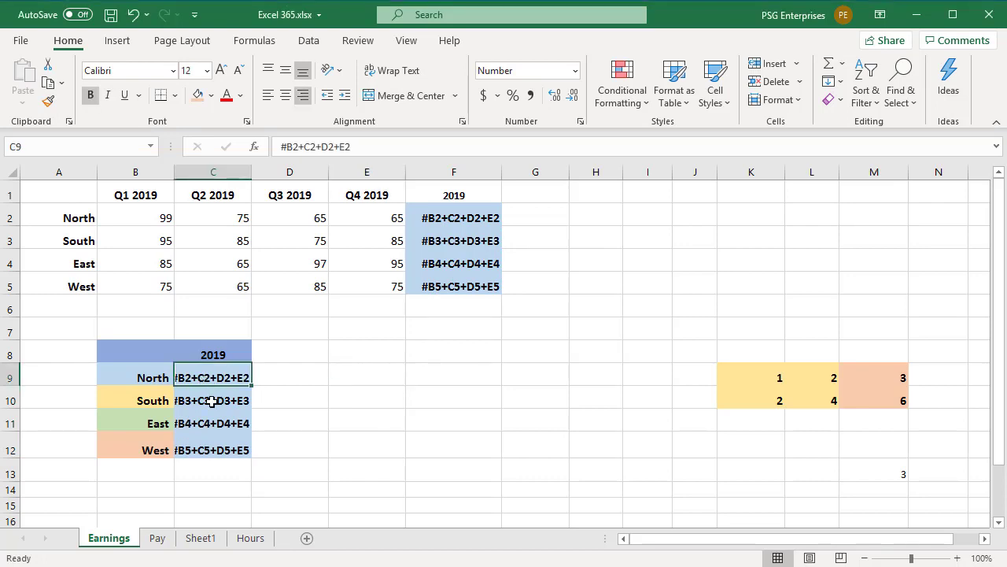
pyautogui.keyDown('ctrl'); pyautogui.click(220, 403); pyautogui.keyUp('ctrl')
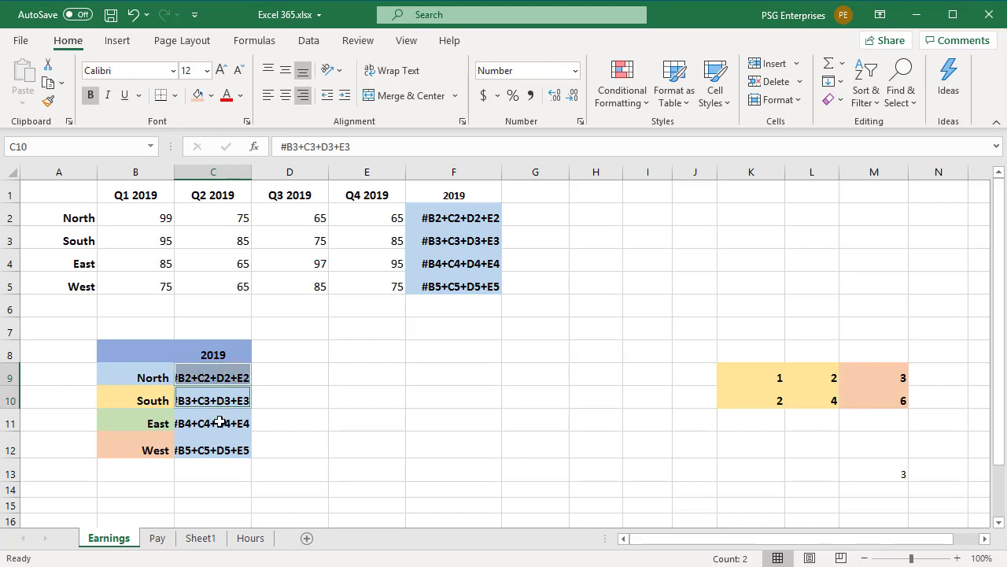
pyautogui.keyDown('ctrl'); pyautogui.click(220, 423); pyautogui.keyUp('ctrl')
pyautogui.keyDown('ctrl'); pyautogui.click(228, 449); pyautogui.keyUp('ctrl')
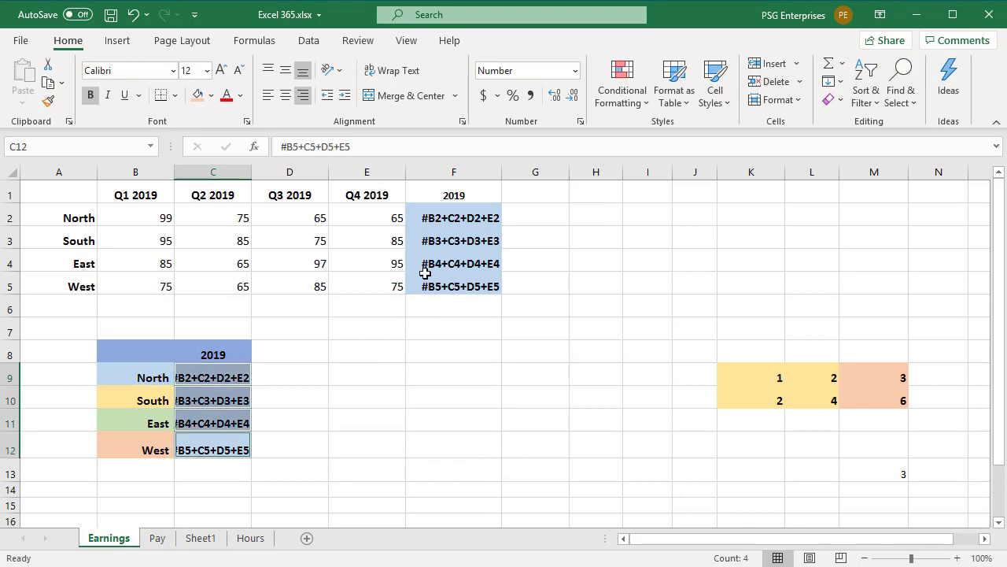
pyautogui.keyDown('ctrl'); pyautogui.click(454, 216); pyautogui.keyUp('ctrl')
pyautogui.keyDown('ctrl'); pyautogui.click(448, 240); pyautogui.keyUp('ctrl')
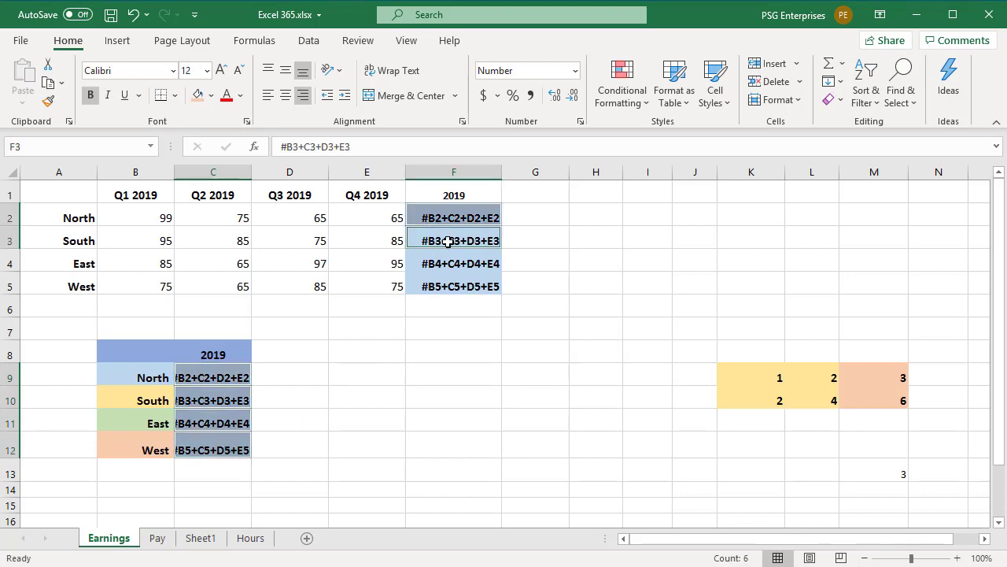
pyautogui.keyDown('ctrl'); pyautogui.click(441, 265); pyautogui.keyUp('ctrl')
pyautogui.keyDown('ctrl'); pyautogui.click(444, 290); pyautogui.keyUp('ctrl')
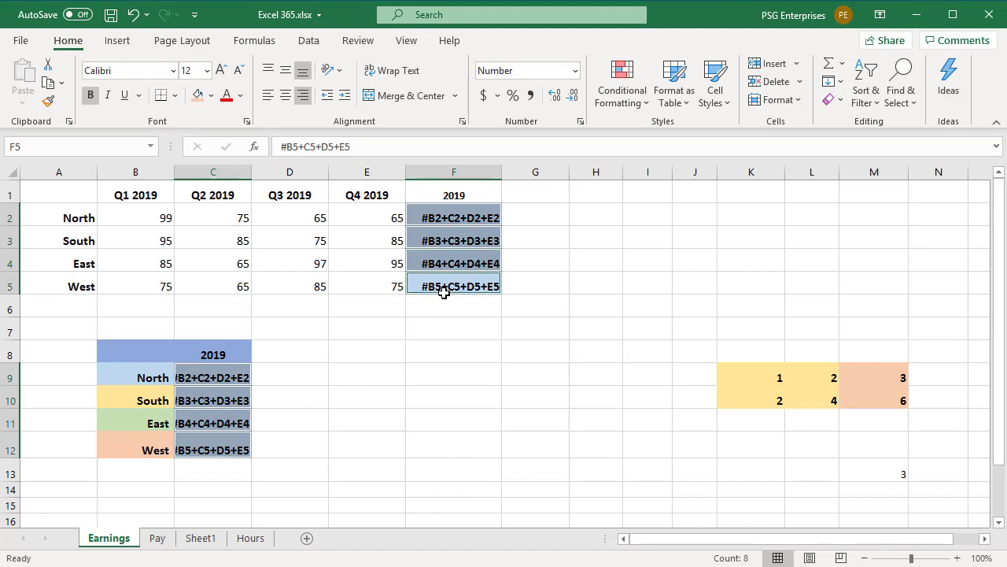
# - Replace # with = in the selected cells, restoring live formulas showing 304, 340, 342 and 300
pyautogui.hotkey('ctrl', 'h')
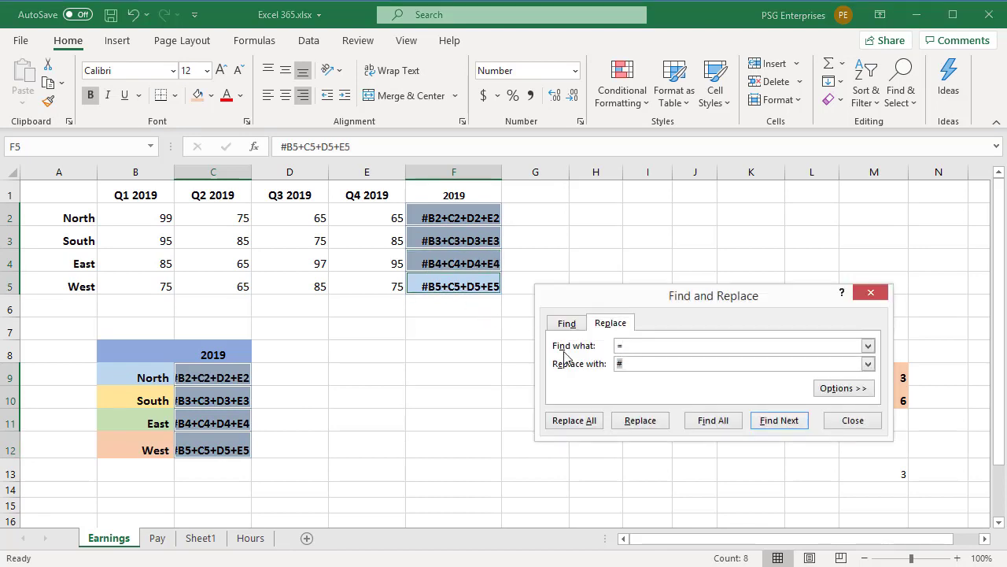
pyautogui.doubleClick(628, 346)
pyautogui.doubleClick(633, 362)
pyautogui.write('=')
pyautogui.click(573, 420)
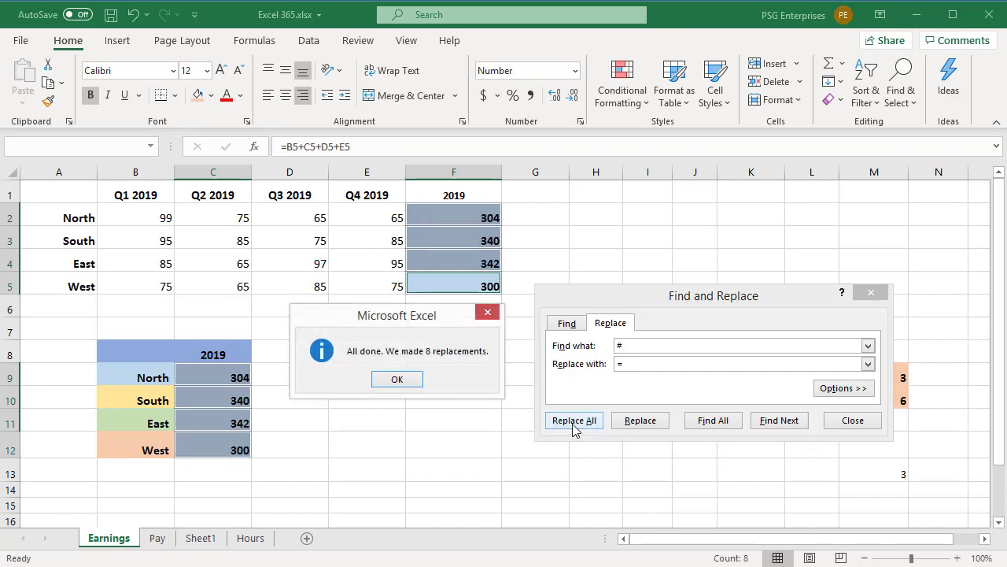
pyautogui.click(396, 380)
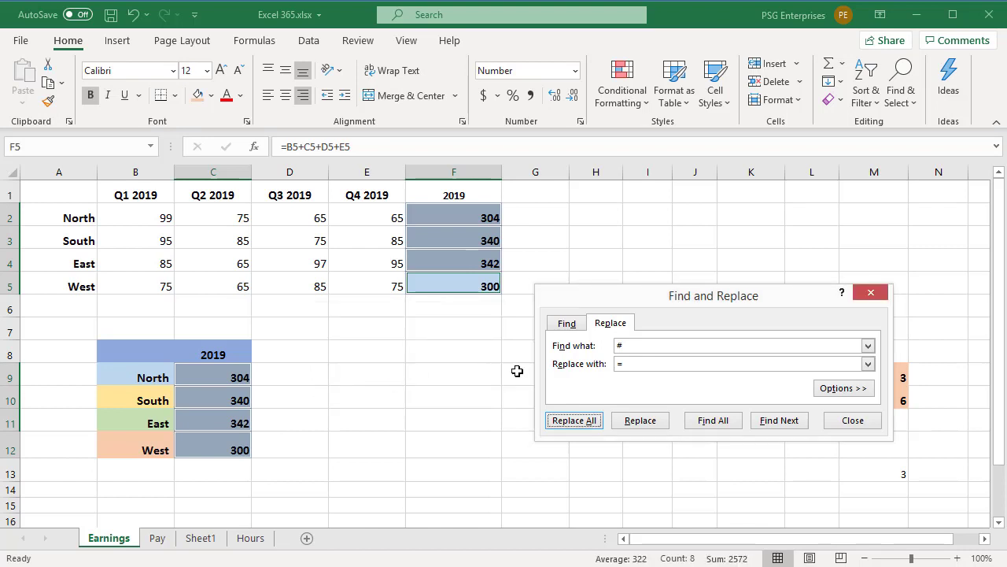
pyautogui.click(847, 426)
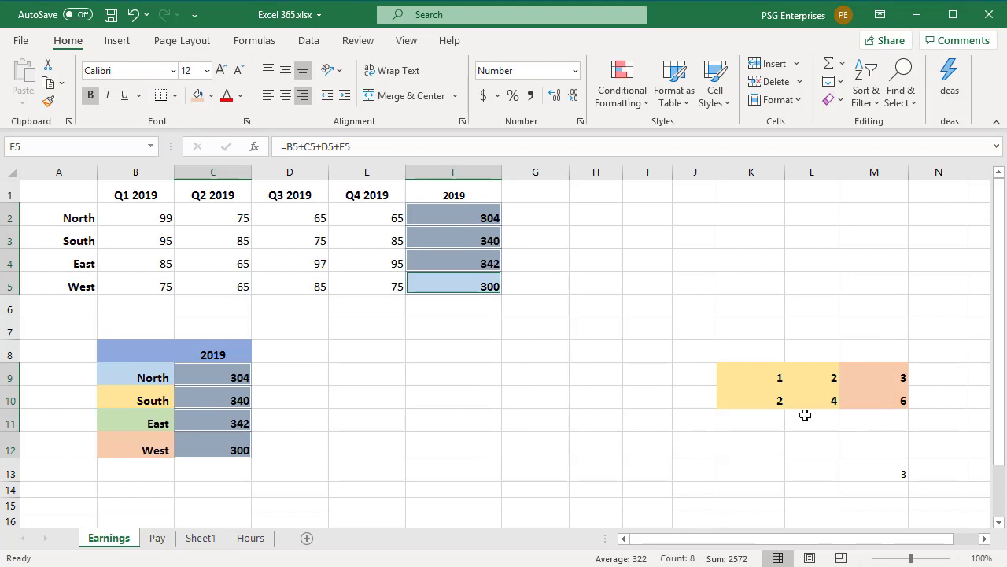
pyautogui.click(207, 378)
# - Inspect the formulas in C9 through C12 to confirm they reference rows 2–5 like column F
pyautogui.doubleClick(210, 380)
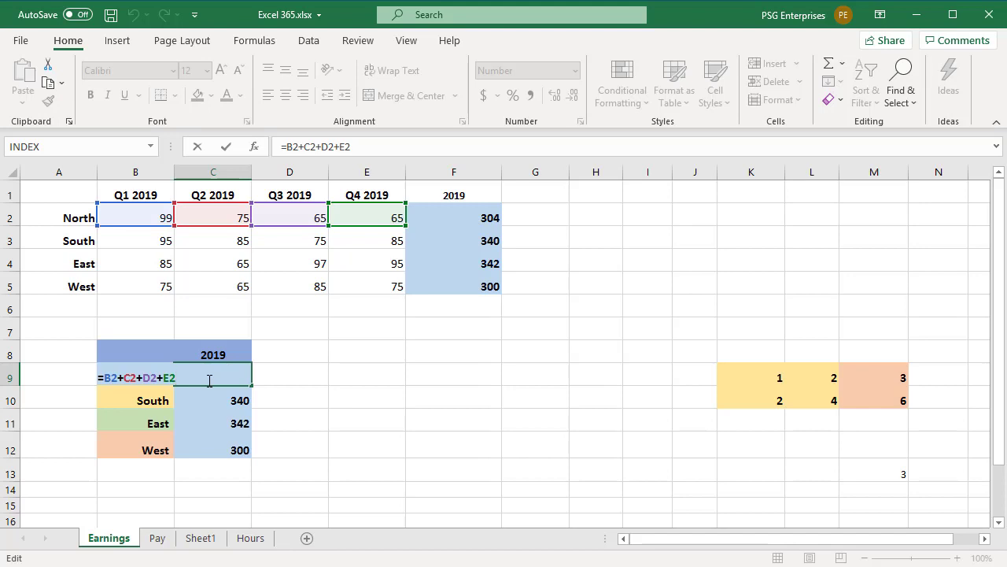
pyautogui.click(209, 400)
pyautogui.doubleClick(210, 402)
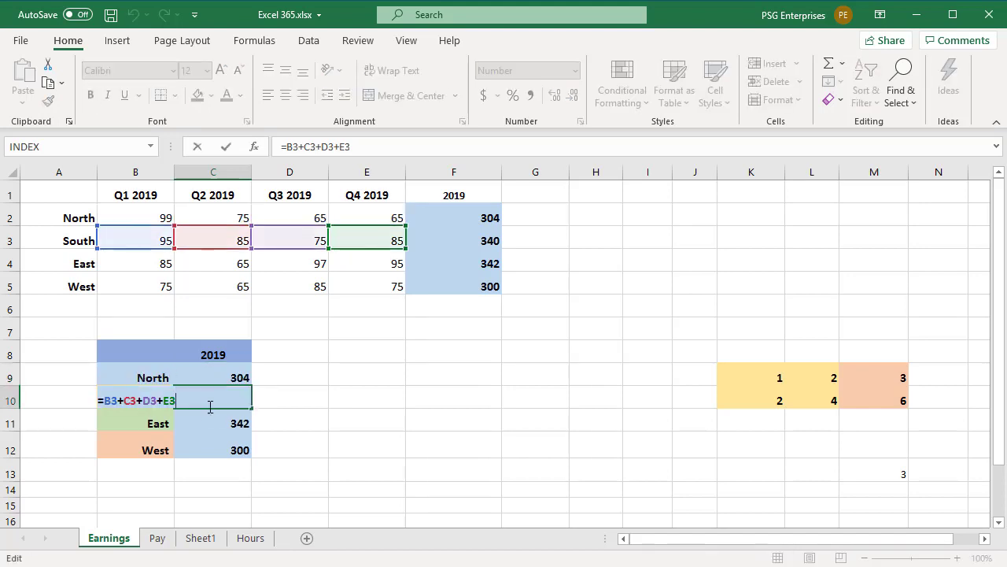
pyautogui.click(210, 423)
pyautogui.doubleClick(210, 422)
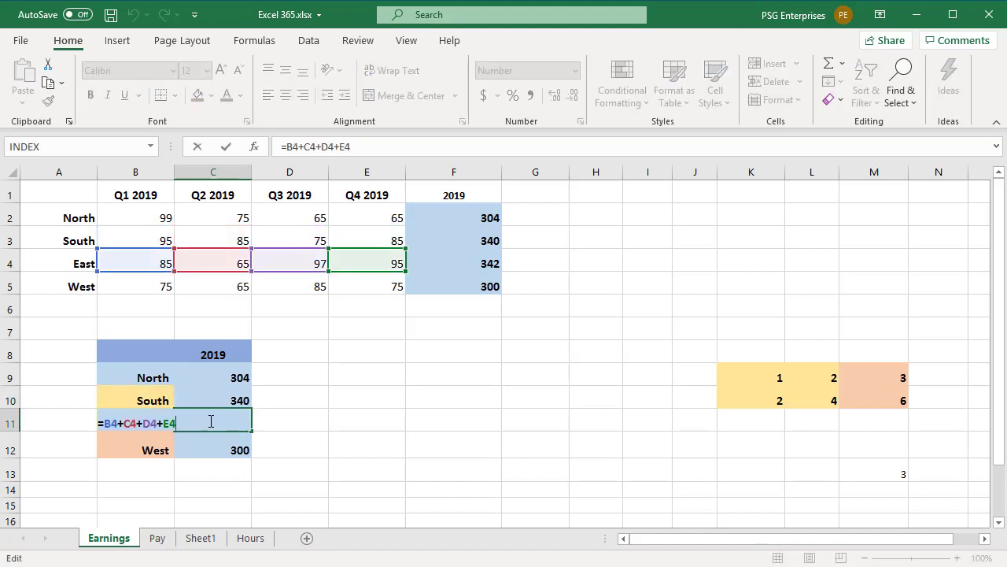
pyautogui.click(209, 449)
pyautogui.doubleClick(210, 451)
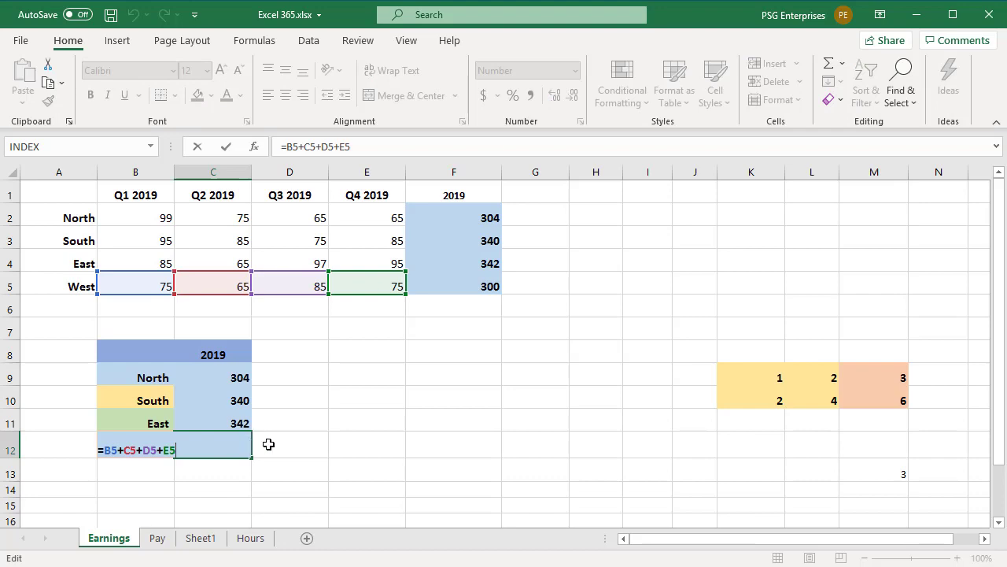
pyautogui.hotkey('ctrl', 'Return')
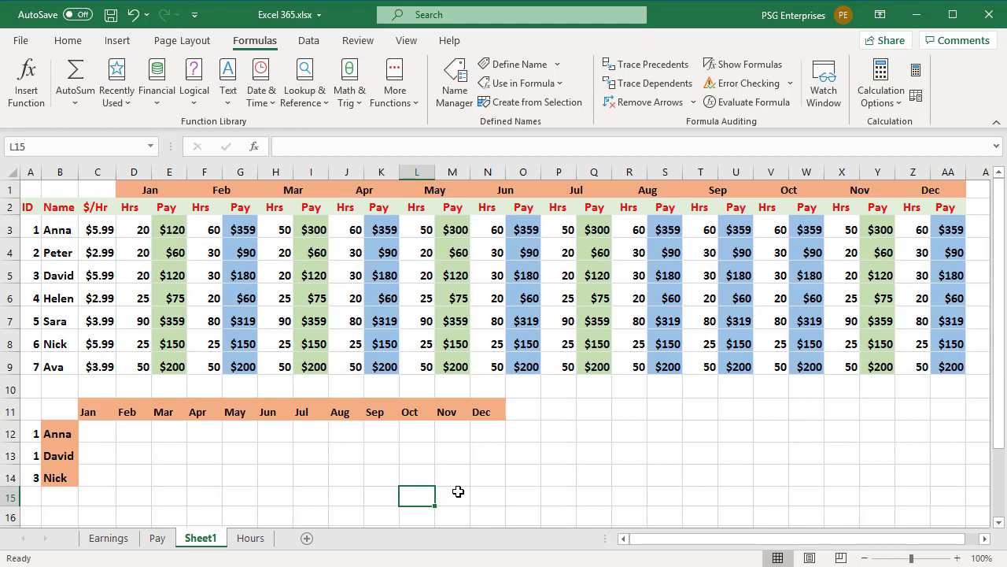
# - Start the selection with Anna's row 3 Pay cells, from E3 across to AA3
pyautogui.click(171, 231)
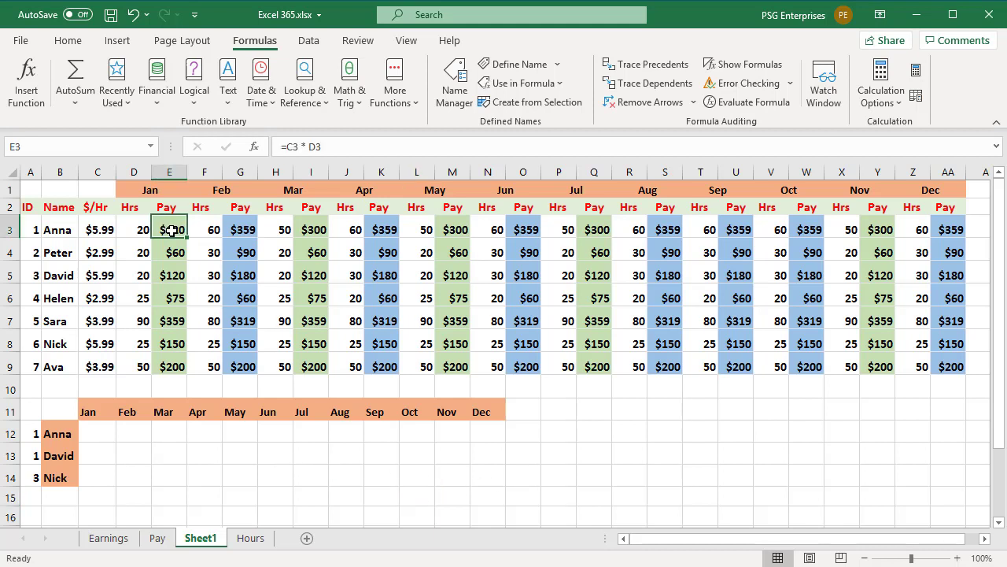
pyautogui.keyDown('ctrl'); pyautogui.click(247, 230); pyautogui.keyUp('ctrl')
pyautogui.keyDown('ctrl'); pyautogui.click(318, 231); pyautogui.keyUp('ctrl')
pyautogui.keyDown('ctrl'); pyautogui.click(385, 232); pyautogui.keyUp('ctrl')
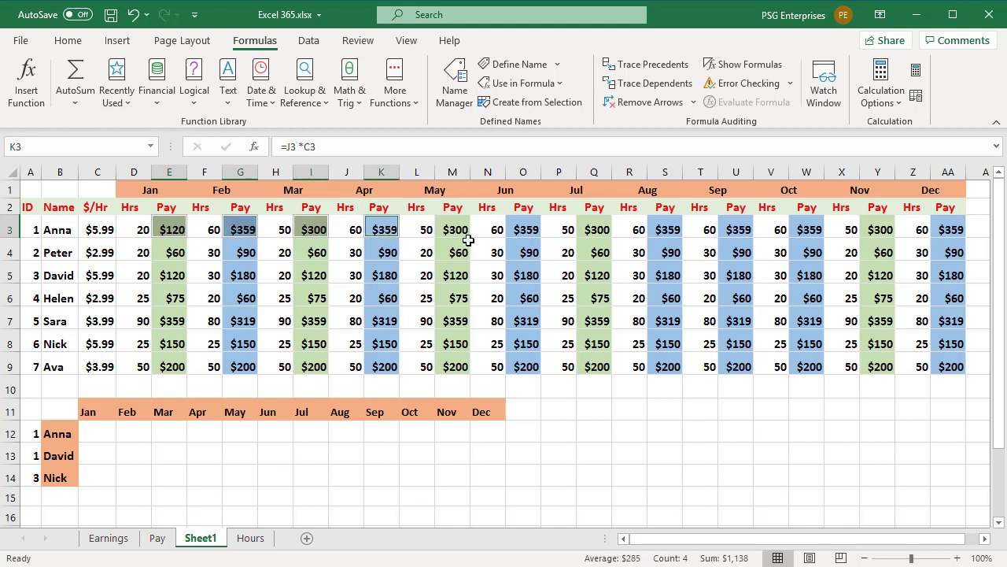
pyautogui.keyDown('ctrl'); pyautogui.click(459, 232); pyautogui.keyUp('ctrl')
pyautogui.keyDown('ctrl'); pyautogui.click(524, 229); pyautogui.keyUp('ctrl')
pyautogui.keyDown('ctrl'); pyautogui.click(594, 230); pyautogui.keyUp('ctrl')
pyautogui.keyDown('ctrl'); pyautogui.click(735, 230); pyautogui.keyUp('ctrl')
pyautogui.keyDown('ctrl'); pyautogui.click(948, 229); pyautogui.keyUp('ctrl')
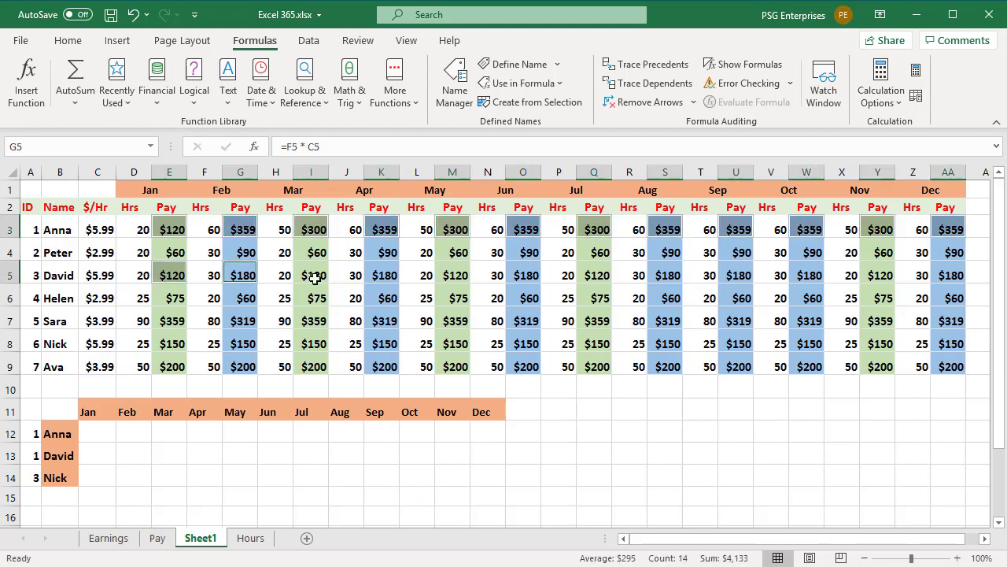
# - Add David's row 5 Pay cells, January through December, to the selection
pyautogui.keyDown('ctrl'); pyautogui.click(172, 276); pyautogui.keyUp('ctrl')
pyautogui.keyDown('ctrl'); pyautogui.click(240, 275); pyautogui.keyUp('ctrl')
pyautogui.keyDown('ctrl'); pyautogui.click(311, 276); pyautogui.keyUp('ctrl')
pyautogui.keyDown('ctrl'); pyautogui.click(382, 275); pyautogui.keyUp('ctrl')
pyautogui.keyDown('ctrl'); pyautogui.click(458, 277); pyautogui.keyUp('ctrl')
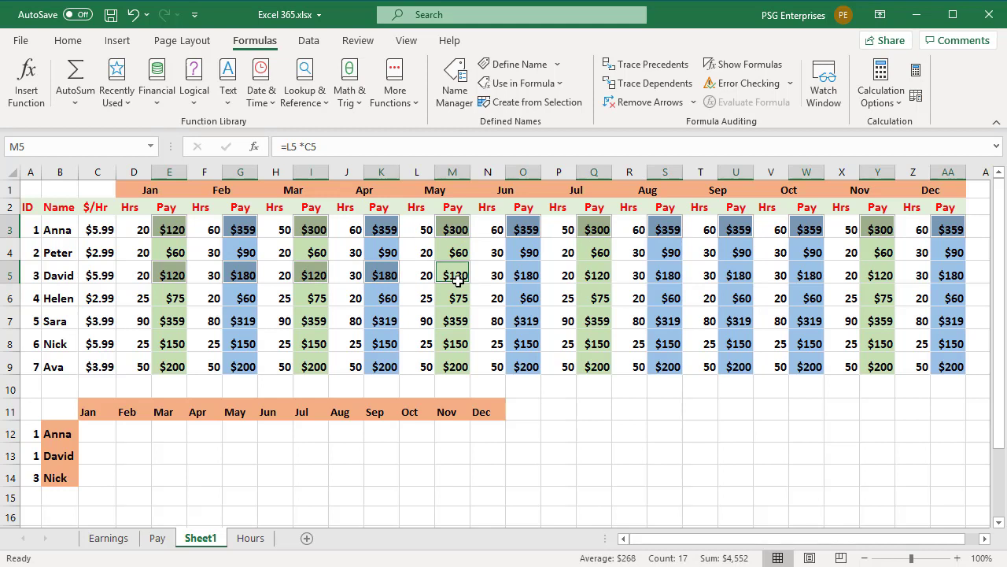
pyautogui.keyDown('ctrl'); pyautogui.click(523, 276); pyautogui.keyUp('ctrl')
pyautogui.keyDown('ctrl'); pyautogui.click(594, 275); pyautogui.keyUp('ctrl')
pyautogui.keyDown('ctrl'); pyautogui.click(667, 275); pyautogui.keyUp('ctrl')
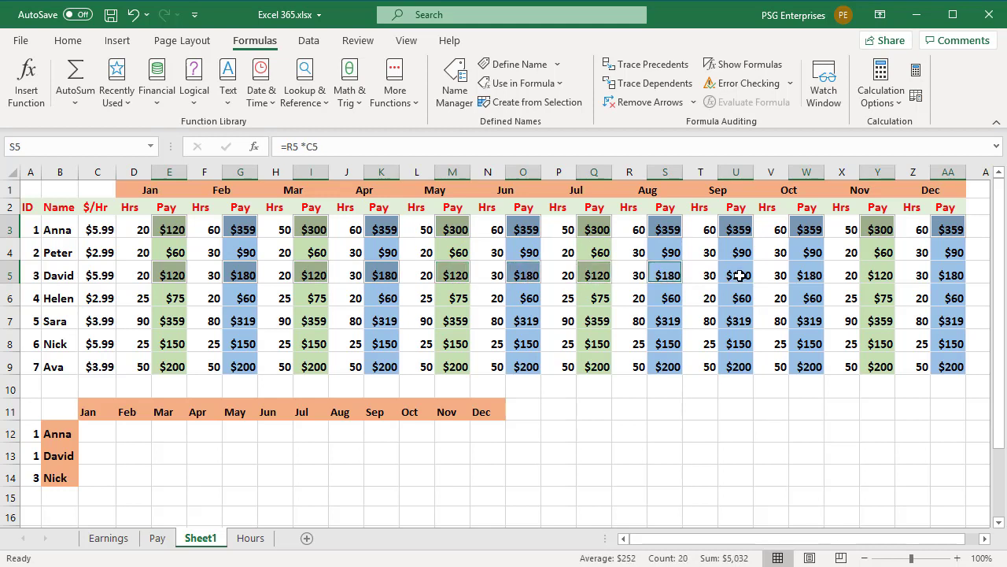
pyautogui.keyDown('ctrl'); pyautogui.click(735, 275); pyautogui.keyUp('ctrl')
pyautogui.keyDown('ctrl'); pyautogui.click(807, 275); pyautogui.keyUp('ctrl')
pyautogui.keyDown('ctrl'); pyautogui.click(877, 275); pyautogui.keyUp('ctrl')
pyautogui.keyDown('ctrl'); pyautogui.click(948, 276); pyautogui.keyUp('ctrl')
# - Add Nick's row 8 Pay cells, E8 through AA8, to the selection
pyautogui.keyDown('ctrl'); pyautogui.click(169, 344); pyautogui.keyUp('ctrl')
pyautogui.keyDown('ctrl'); pyautogui.click(240, 344); pyautogui.keyUp('ctrl')
pyautogui.keyDown('ctrl'); pyautogui.click(311, 344); pyautogui.keyUp('ctrl')
pyautogui.keyDown('ctrl'); pyautogui.click(380, 343); pyautogui.keyUp('ctrl')
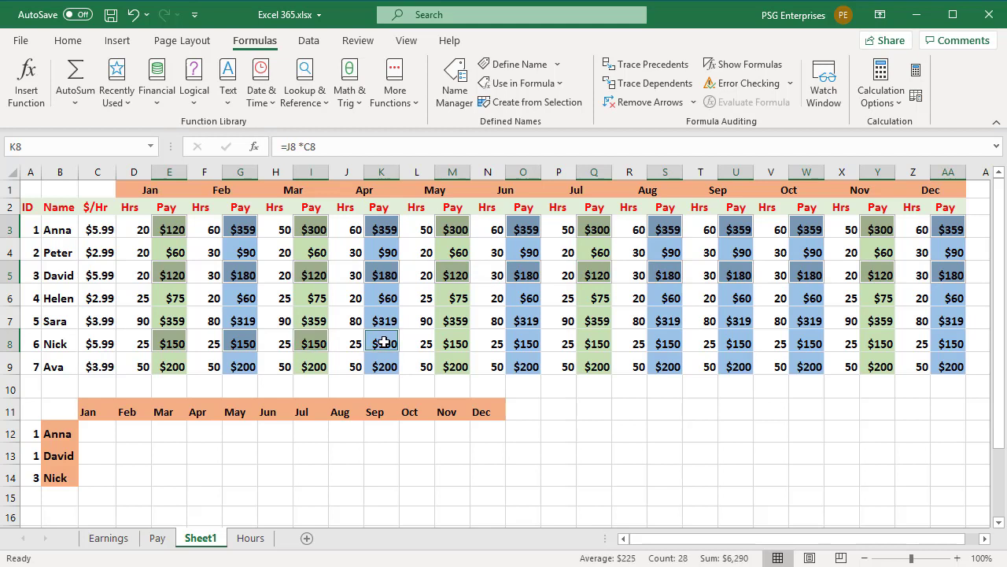
pyautogui.keyDown('ctrl'); pyautogui.click(455, 344); pyautogui.keyUp('ctrl')
pyautogui.keyDown('ctrl'); pyautogui.click(524, 344); pyautogui.keyUp('ctrl')
pyautogui.keyDown('ctrl'); pyautogui.click(595, 343); pyautogui.keyUp('ctrl')
pyautogui.keyDown('ctrl'); pyautogui.click(665, 344); pyautogui.keyUp('ctrl')
pyautogui.keyDown('ctrl'); pyautogui.click(736, 344); pyautogui.keyUp('ctrl')
pyautogui.keyDown('ctrl'); pyautogui.click(806, 344); pyautogui.keyUp('ctrl')
pyautogui.keyDown('ctrl'); pyautogui.click(880, 344); pyautogui.keyUp('ctrl')
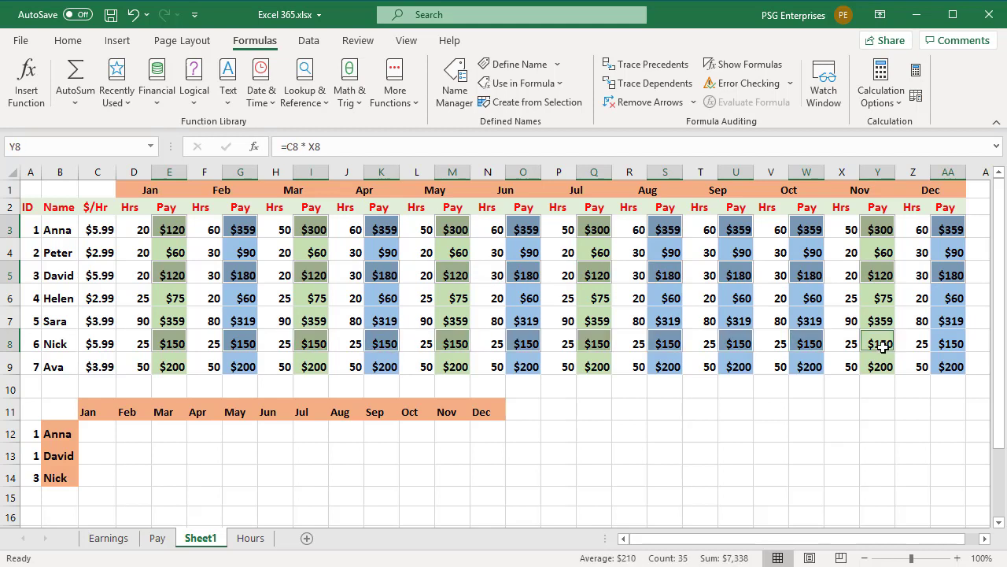
pyautogui.keyDown('ctrl'); pyautogui.click(949, 344); pyautogui.keyUp('ctrl')
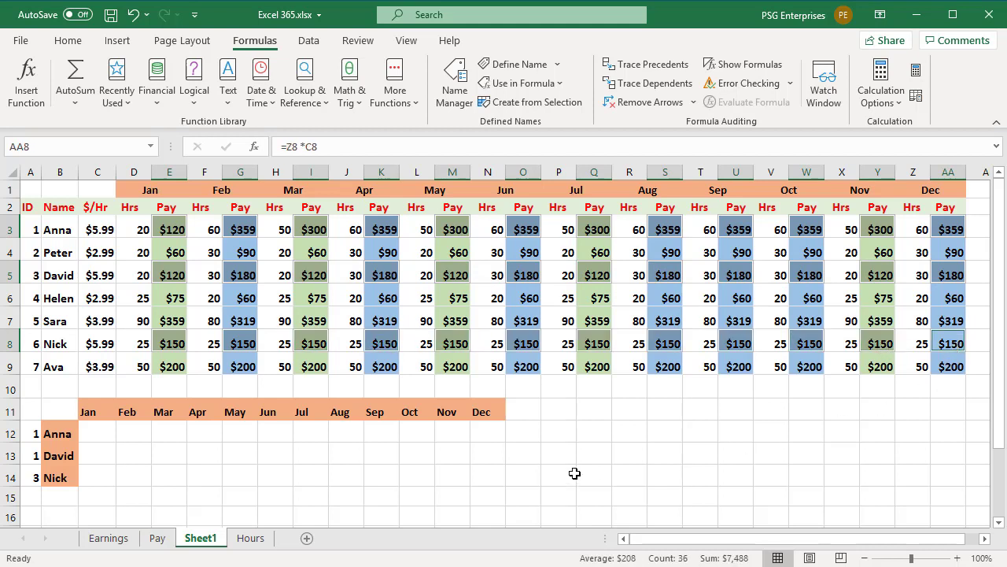
# - Replace = with # in the 36 selected Pay cells so they show text like #Z8 *C8
pyautogui.hotkey('ctrl', 'h')
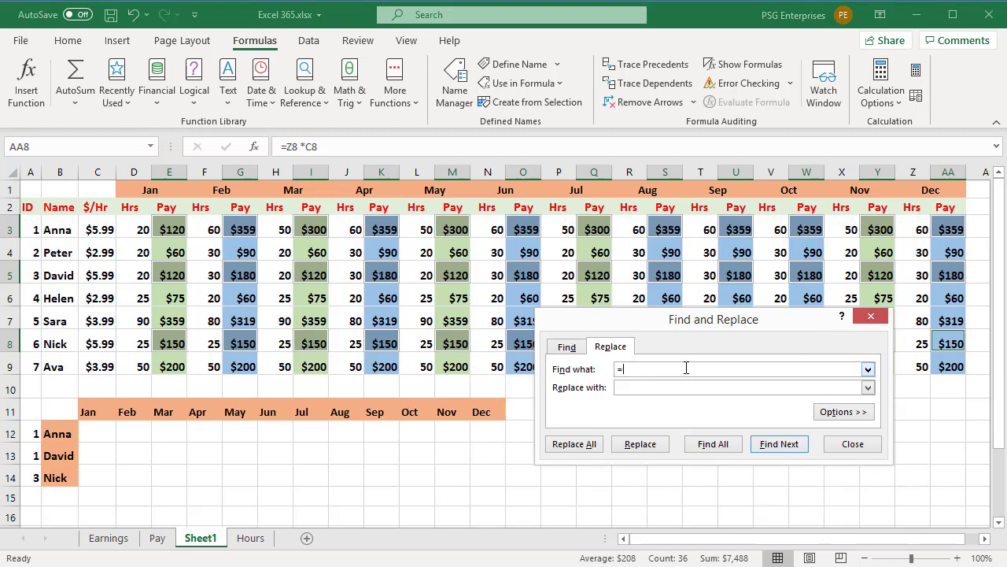
pyautogui.click(628, 386)
pyautogui.click(584, 445)
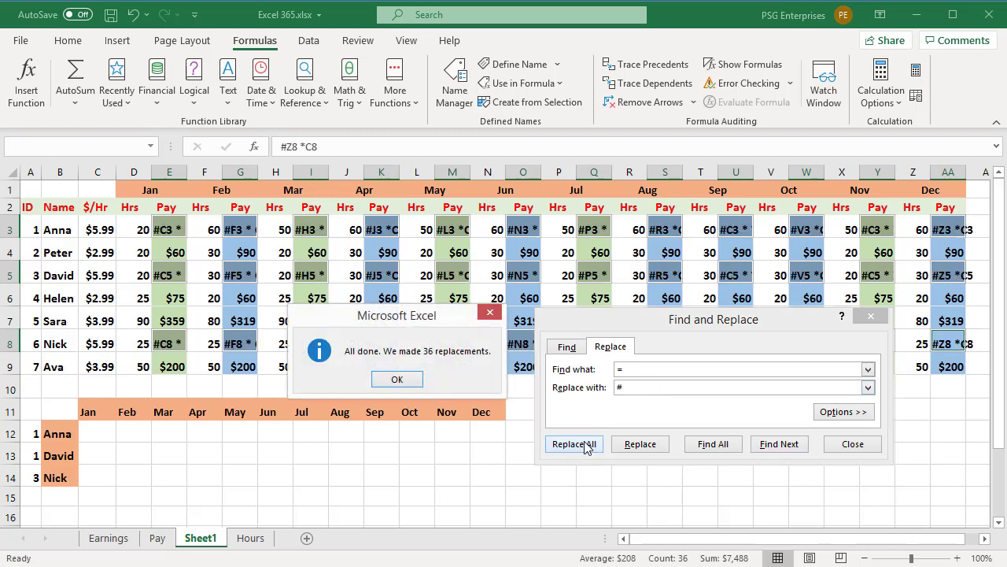
pyautogui.click(396, 377)
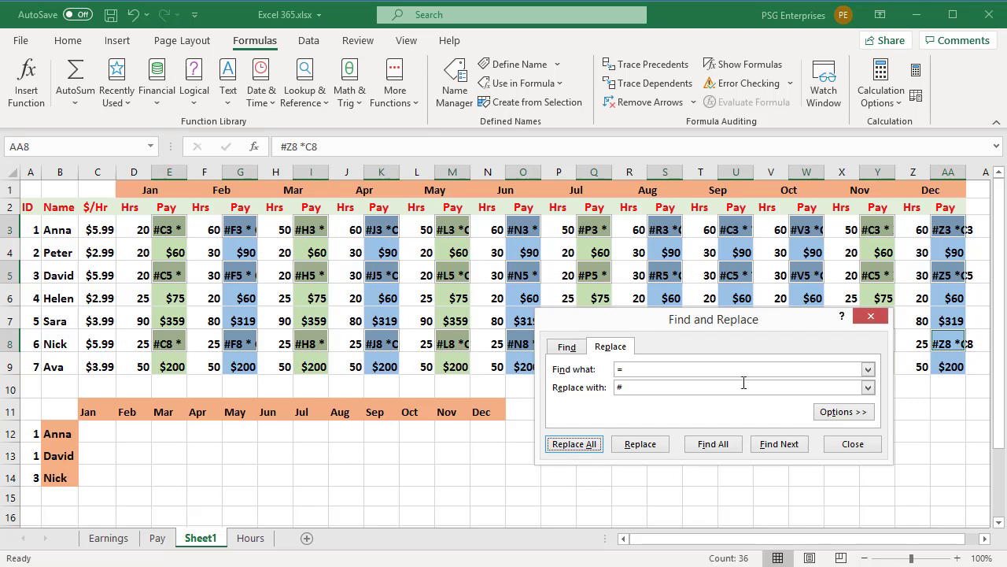
pyautogui.click(860, 448)
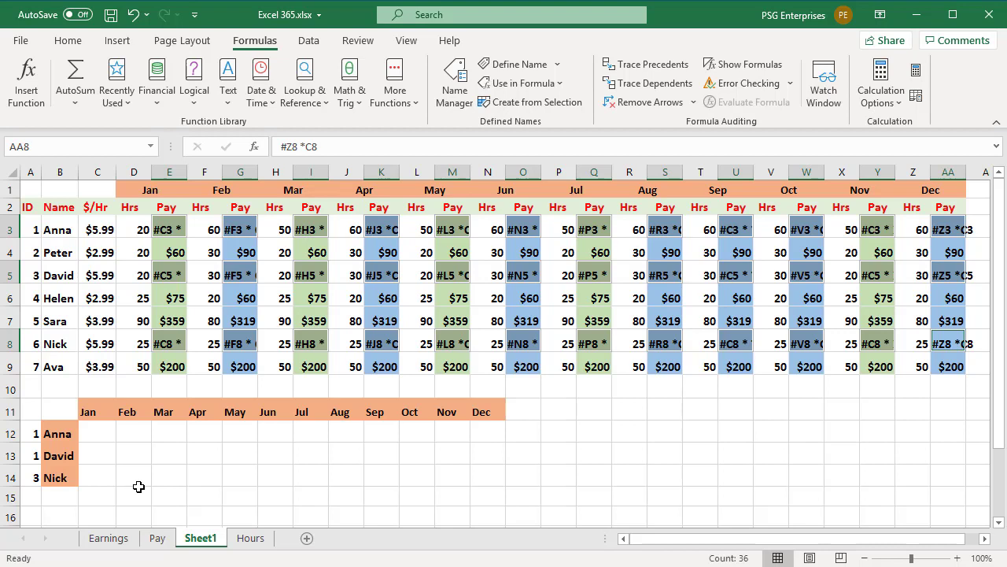
# - Paste the 36 #-text Pay entries into the Jan–Dec grid starting at C12
pyautogui.hotkey('ctrl', 'c')
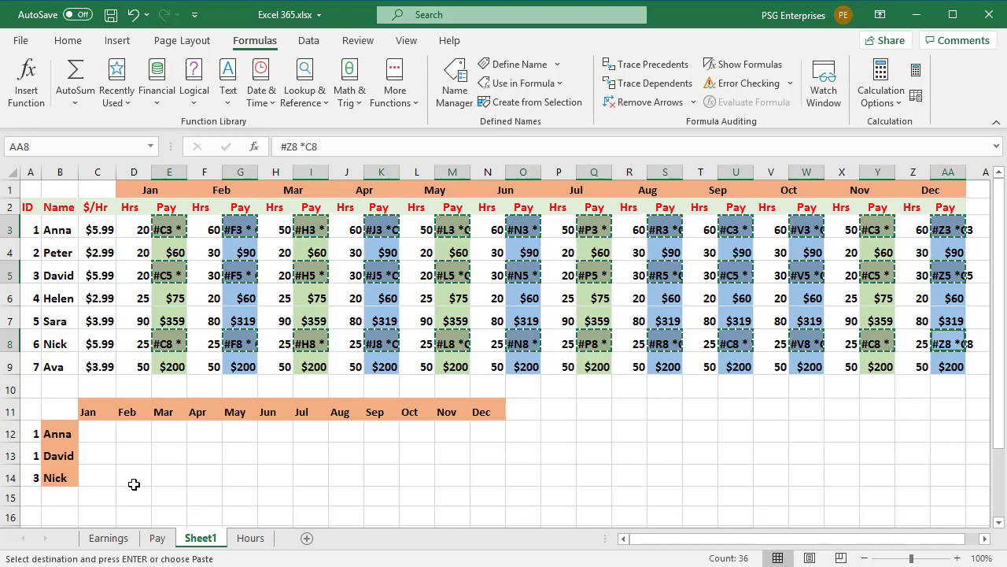
pyautogui.click(92, 433)
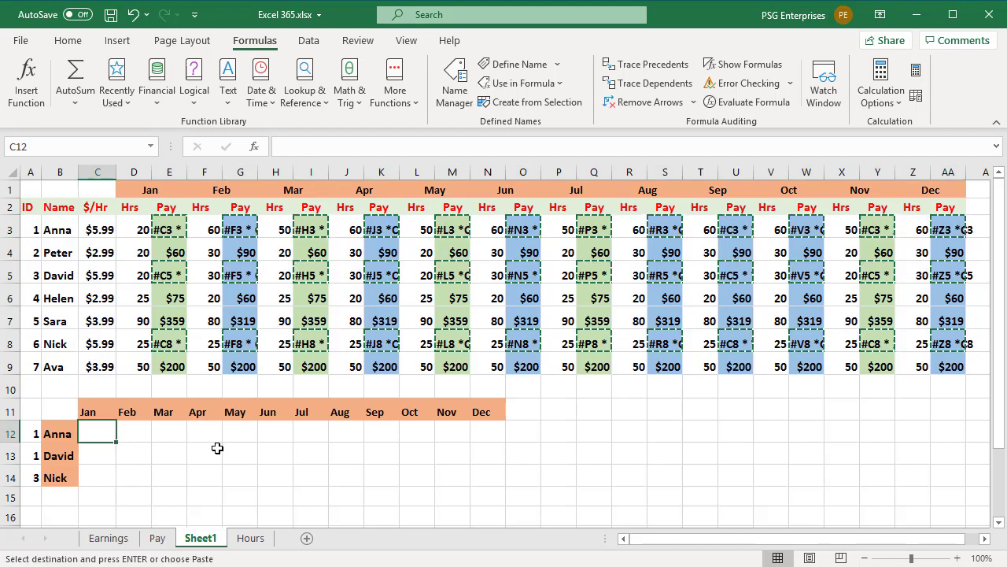
pyautogui.hotkey('ctrl', 'v')
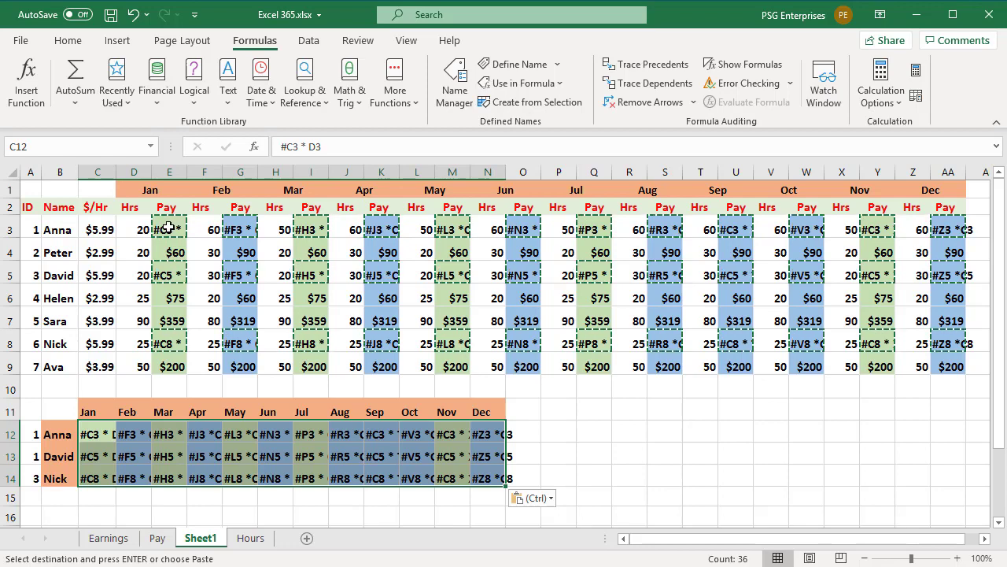
# - Reselect the original Pay cells in rows 3, 5 and 8 from column E through M
pyautogui.keyDown('ctrl'); pyautogui.click(168, 229); pyautogui.keyUp('ctrl')
pyautogui.keyDown('ctrl'); pyautogui.click(240, 229); pyautogui.keyUp('ctrl')
pyautogui.keyDown('ctrl'); pyautogui.click(168, 274); pyautogui.keyUp('ctrl')
pyautogui.keyDown('ctrl'); pyautogui.click(168, 344); pyautogui.keyUp('ctrl')
pyautogui.keyDown('ctrl'); pyautogui.click(240, 275); pyautogui.keyUp('ctrl')
pyautogui.keyDown('ctrl'); pyautogui.click(245, 345); pyautogui.keyUp('ctrl')
pyautogui.keyDown('ctrl'); pyautogui.click(312, 343); pyautogui.keyUp('ctrl')
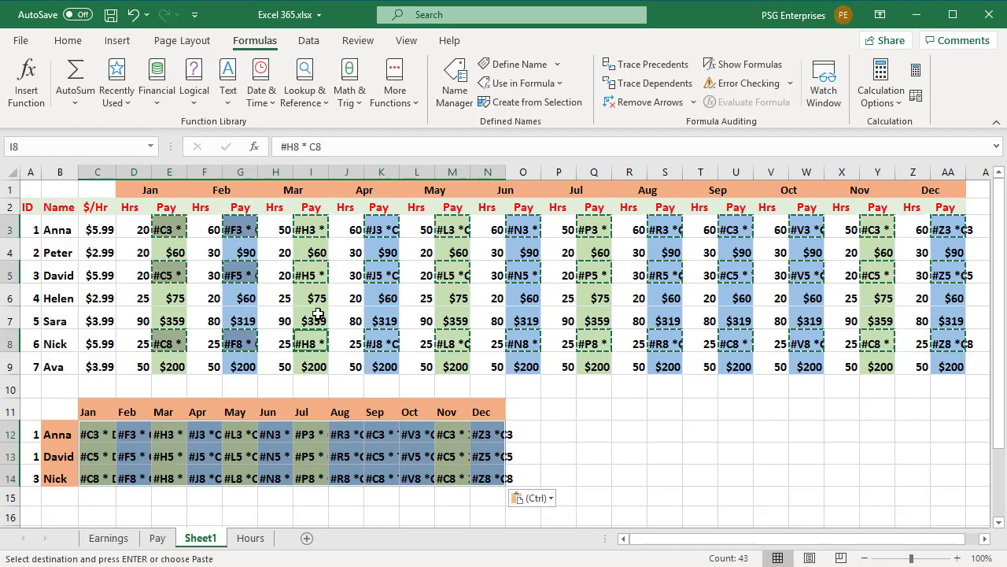
pyautogui.keyDown('ctrl'); pyautogui.click(311, 282); pyautogui.keyUp('ctrl')
pyautogui.keyDown('ctrl'); pyautogui.click(375, 235); pyautogui.keyUp('ctrl')
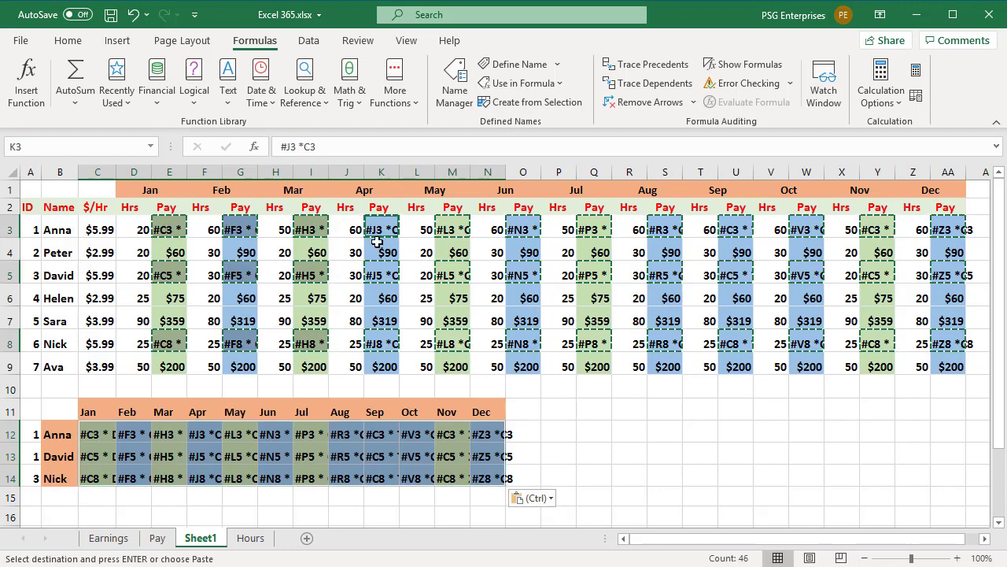
pyautogui.keyDown('ctrl'); pyautogui.click(388, 344); pyautogui.keyUp('ctrl')
pyautogui.keyDown('ctrl'); pyautogui.click(453, 344); pyautogui.keyUp('ctrl')
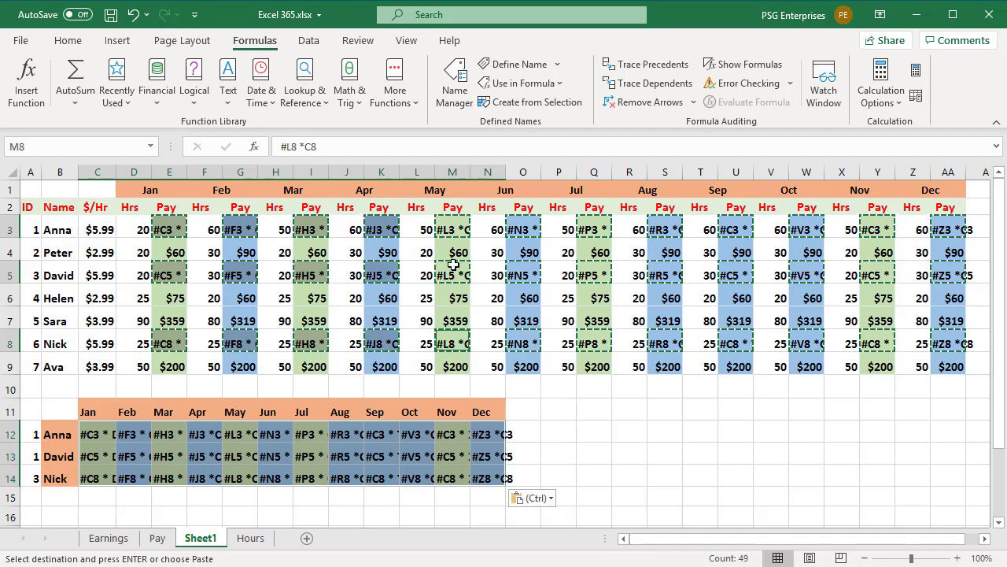
pyautogui.keyDown('ctrl'); pyautogui.click(452, 276); pyautogui.keyUp('ctrl')
pyautogui.keyDown('ctrl'); pyautogui.click(454, 229); pyautogui.keyUp('ctrl')
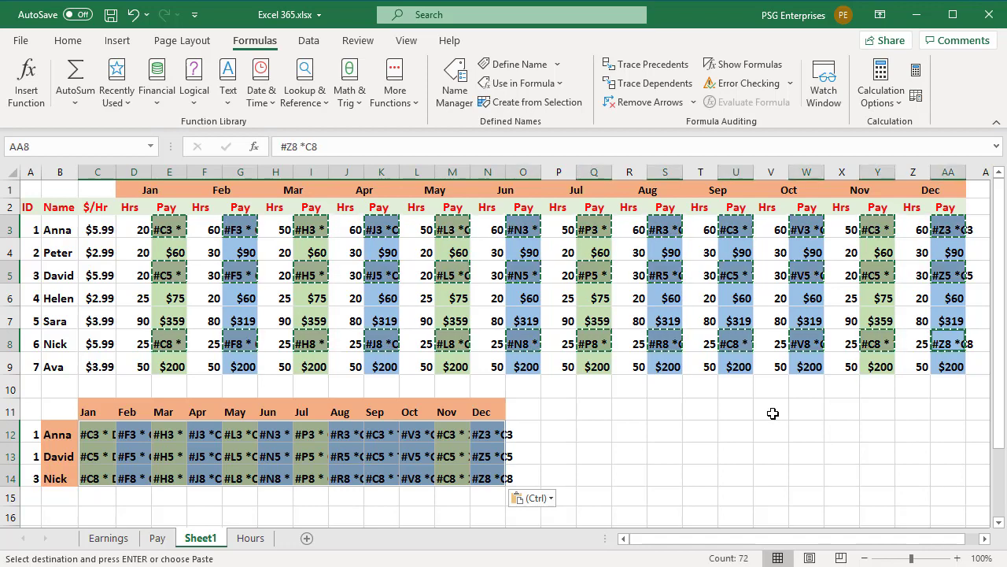
# - Replace every # with = in the selected cells, converting all 72 placeholders back into formulas
pyautogui.hotkey('ctrl', 'h')
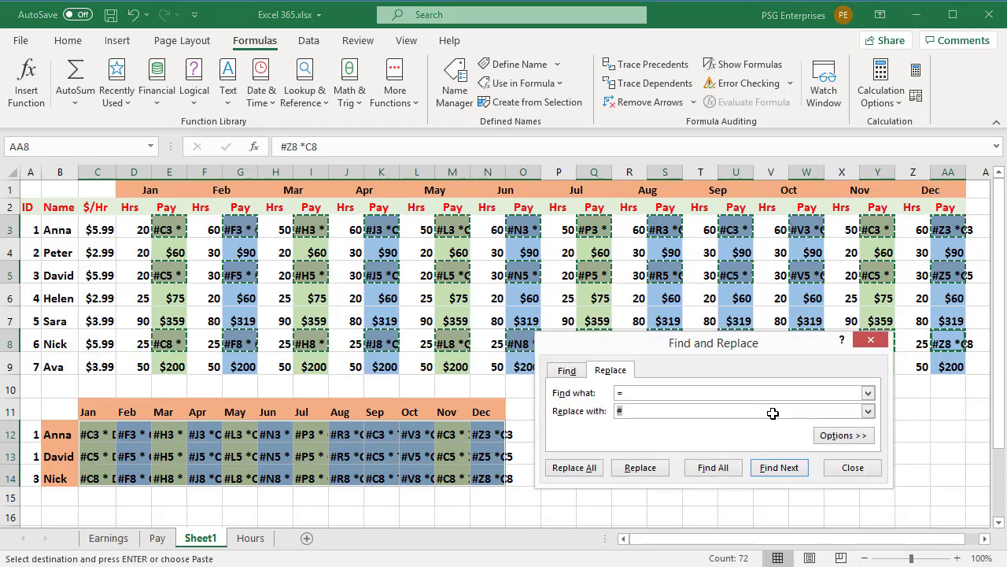
pyautogui.moveTo(630, 389); pyautogui.dragTo(606, 392)
pyautogui.write('#')
pyautogui.moveTo(622, 411); pyautogui.dragTo(617, 417)
pyautogui.write('=')
pyautogui.click(582, 469)
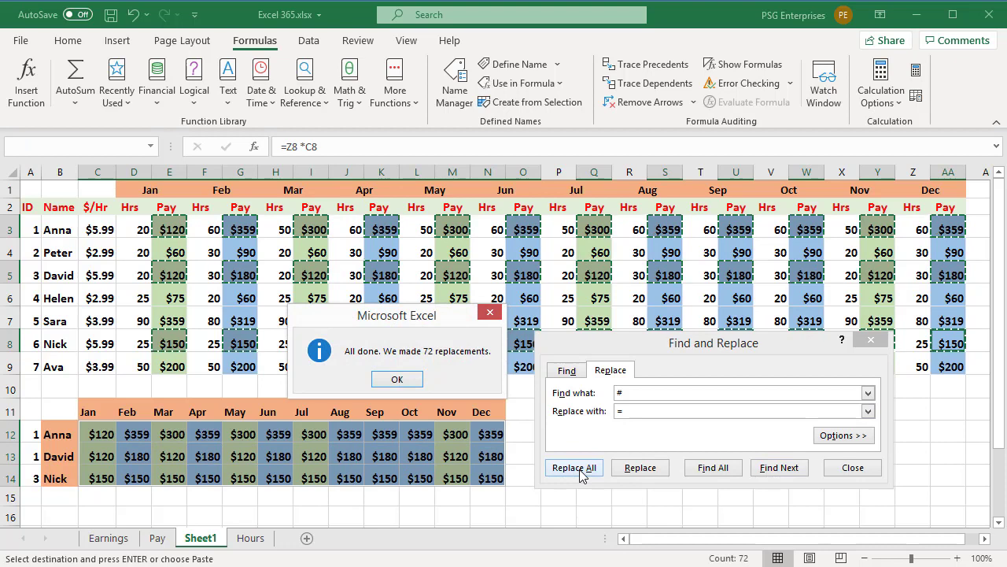
pyautogui.click(397, 379)
pyautogui.click(877, 345)
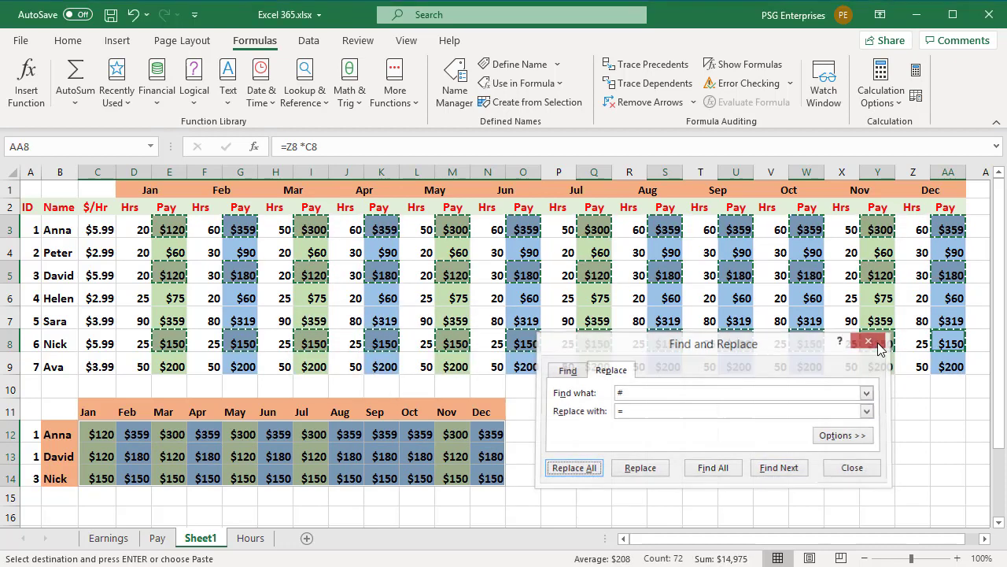
# - Check that C12 and F12 hold formulas still referencing the original cells, like =C3 * D3
pyautogui.click(96, 435)
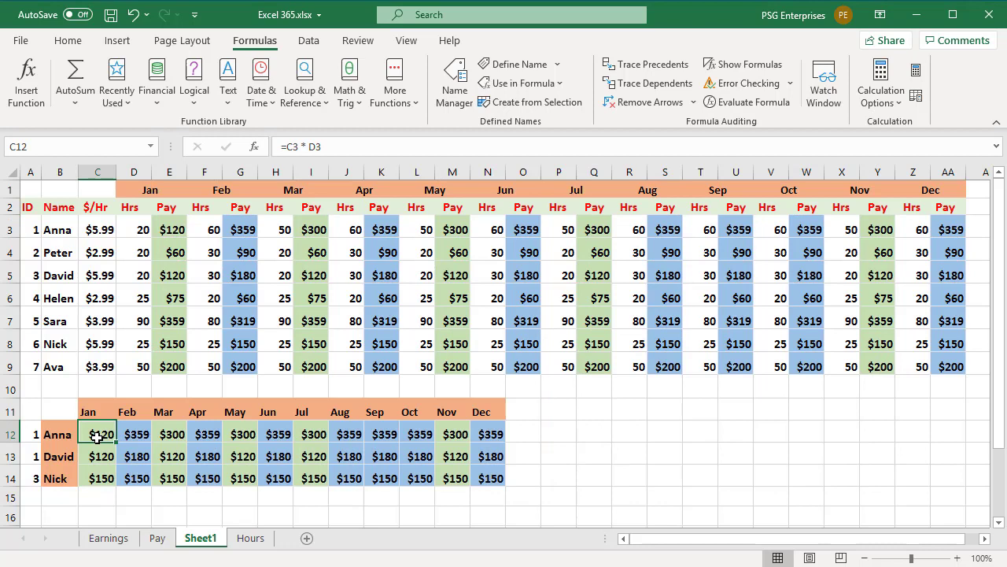
pyautogui.doubleClick(96, 434)
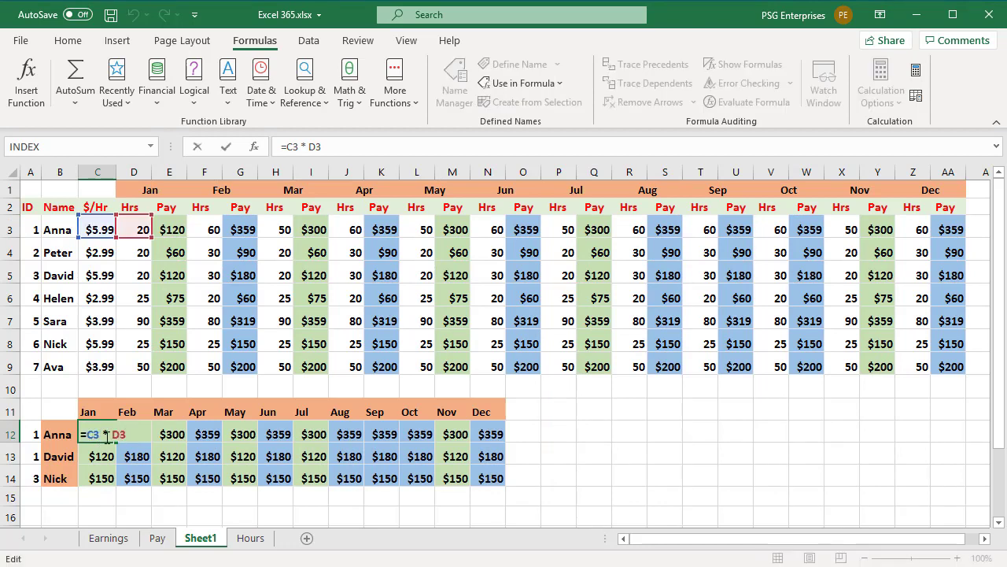
pyautogui.click(205, 434)
pyautogui.doubleClick(205, 435)
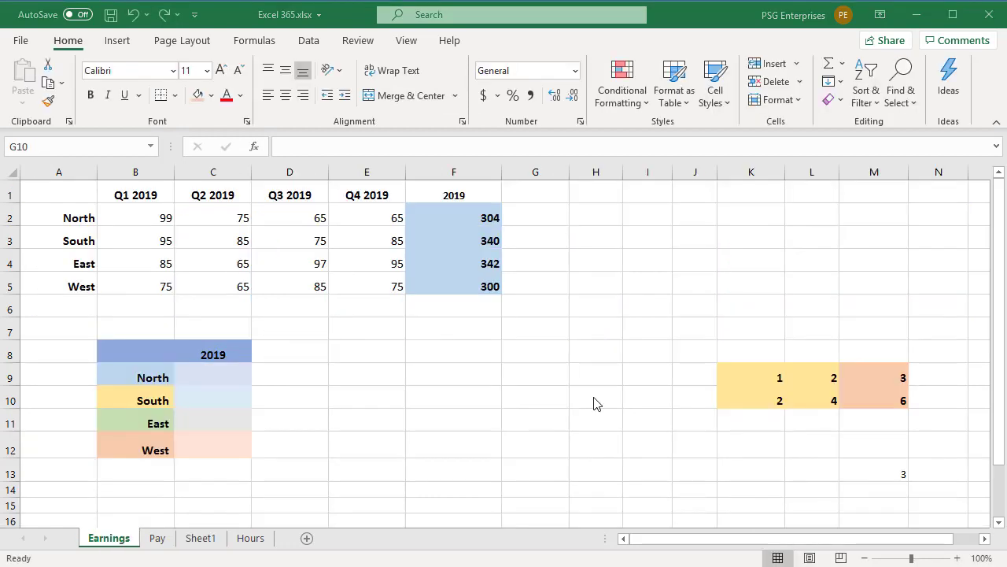
# - Turn on Show Formulas for the Earnings sheet so F2:F5 display their total formulas
pyautogui.click(448, 218)
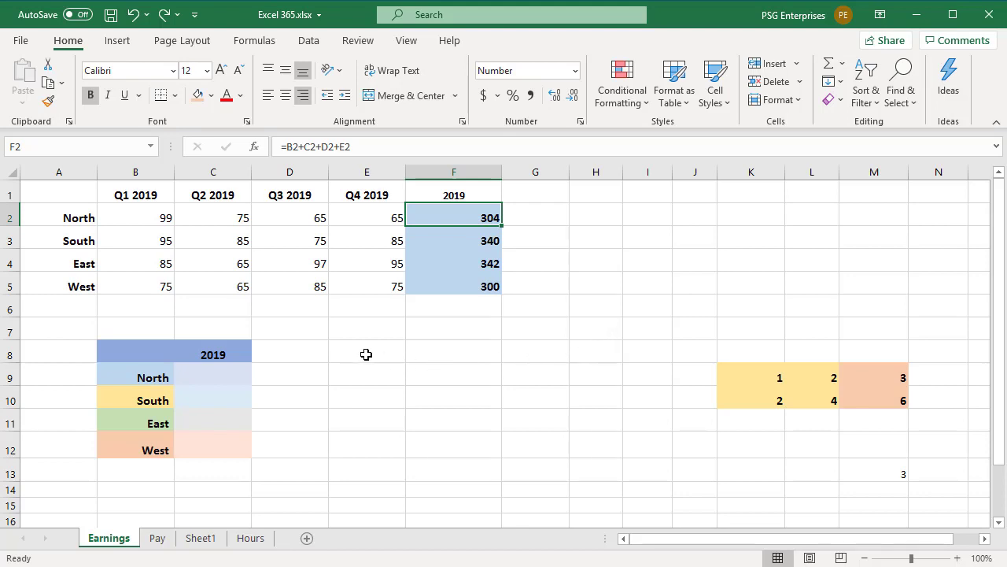
pyautogui.click(253, 44)
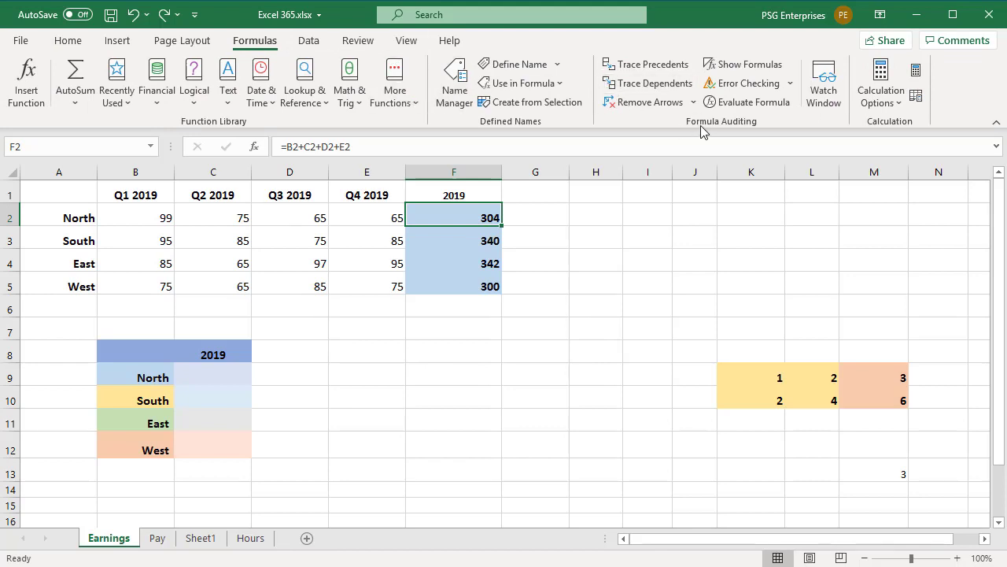
pyautogui.click(745, 66)
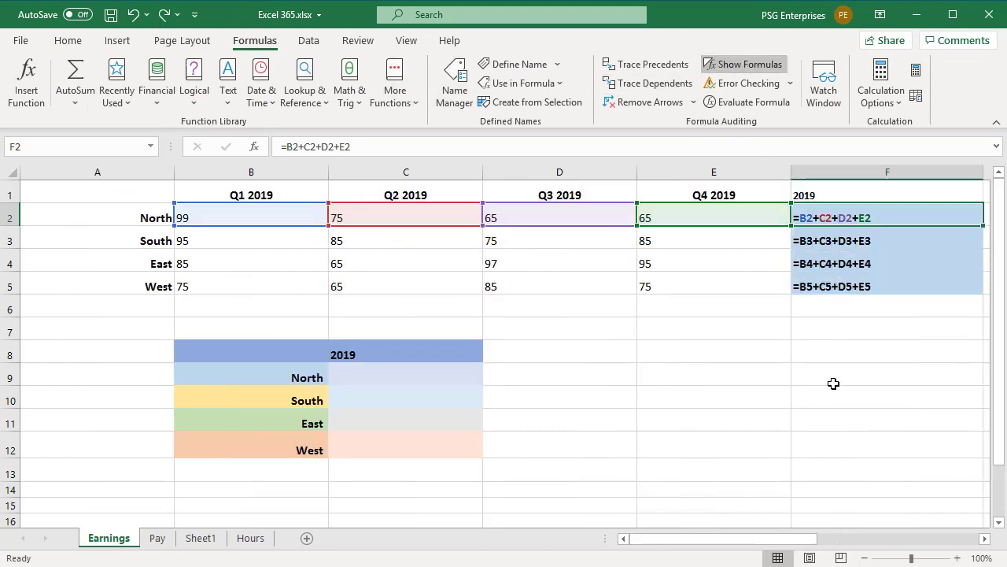
pyautogui.click(868, 312)
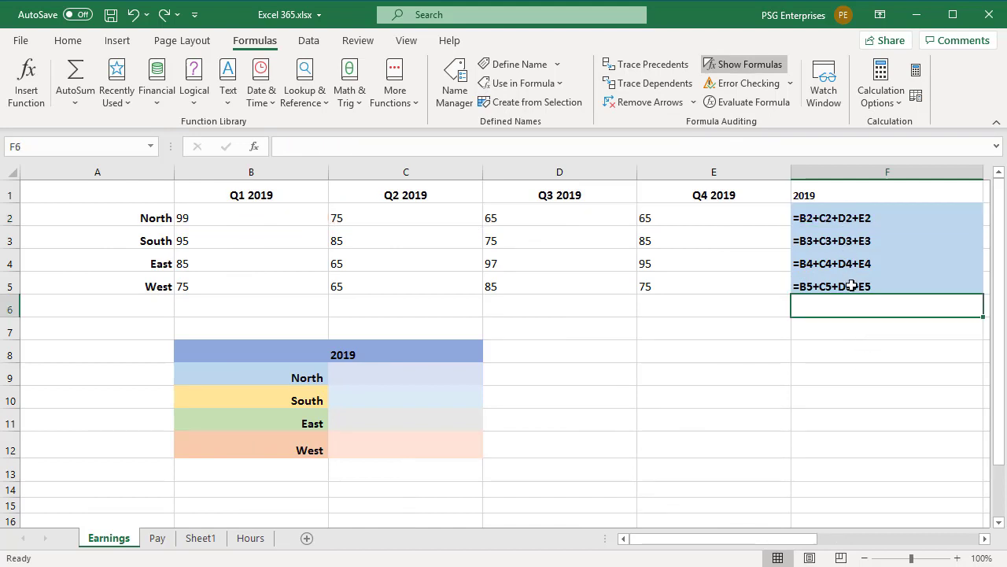
pyautogui.click(746, 66)
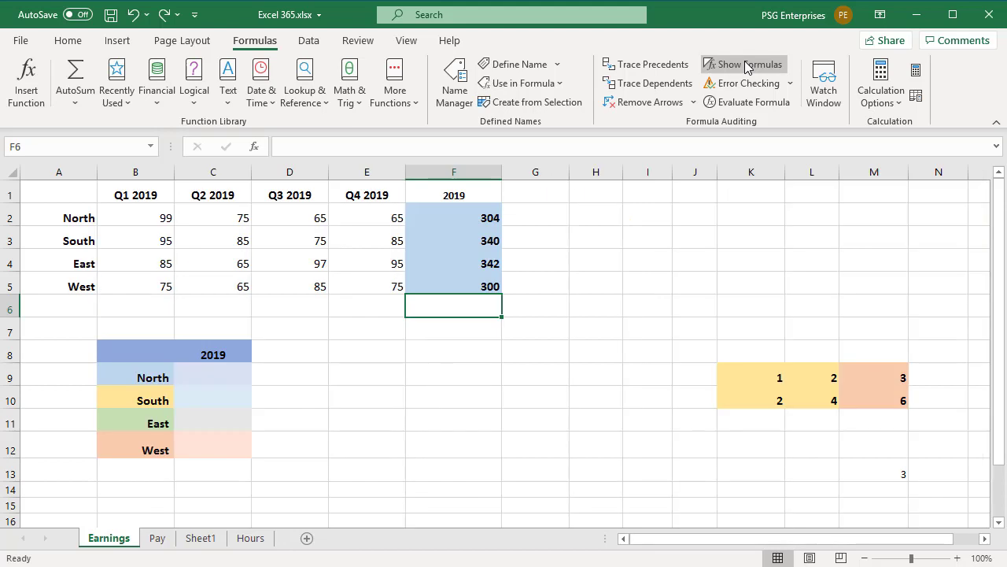
pyautogui.click(746, 67)
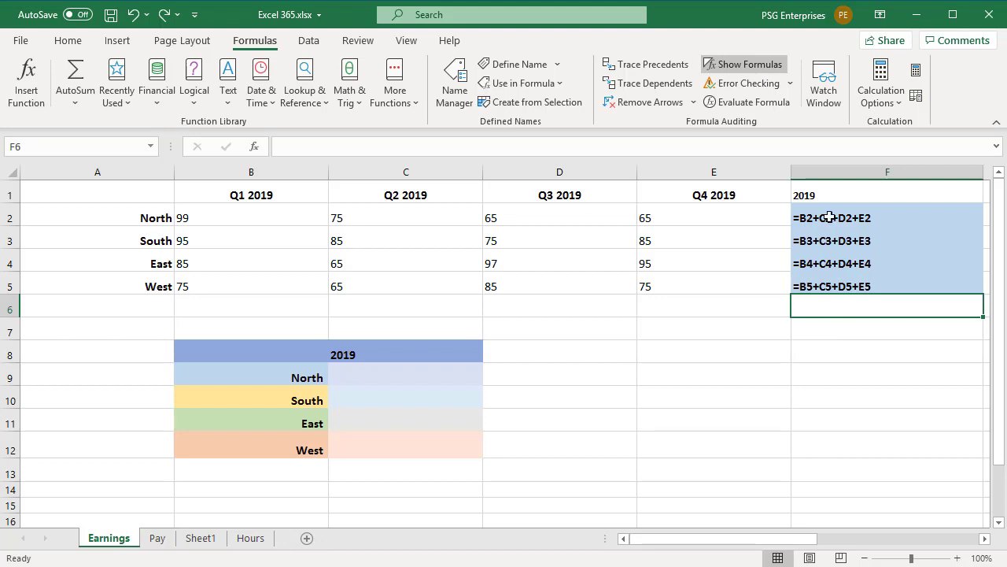
# - Copy the F2:F5 total formulas and switch to a blank Notepad window
pyautogui.click(829, 217)
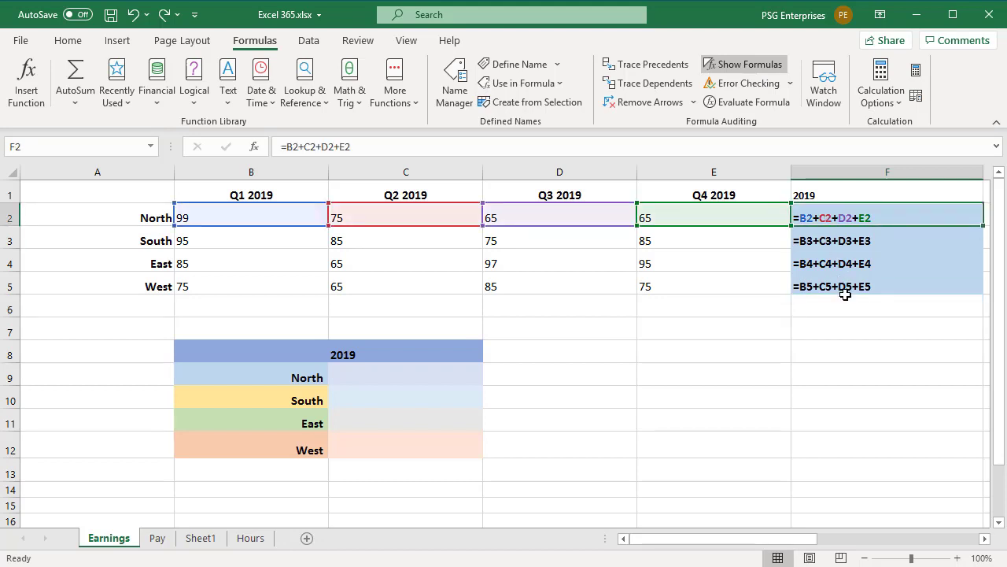
pyautogui.moveTo(844, 289); pyautogui.dragTo(937, 289)
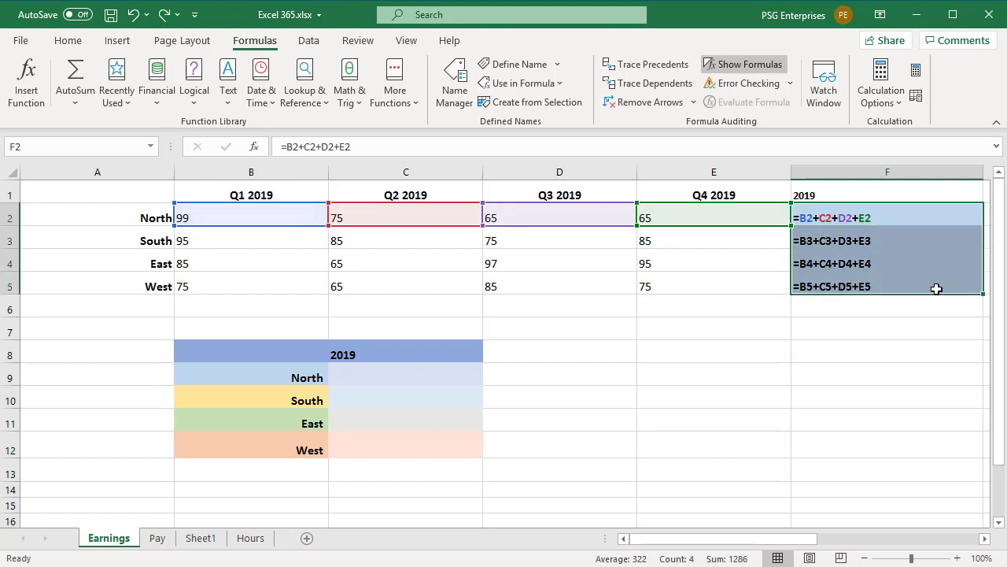
pyautogui.hotkey('ctrl', 'c')
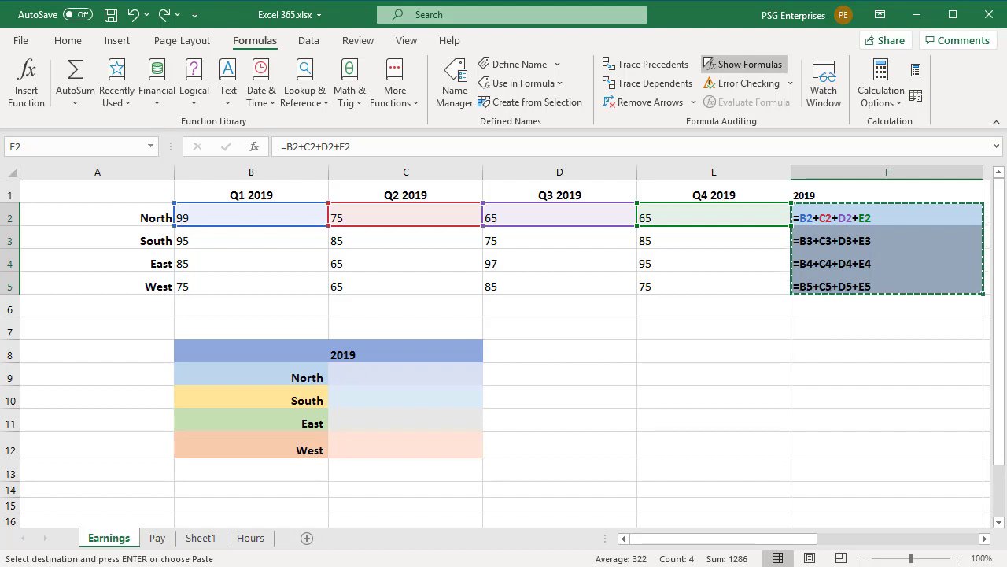
pyautogui.click(134, 550)
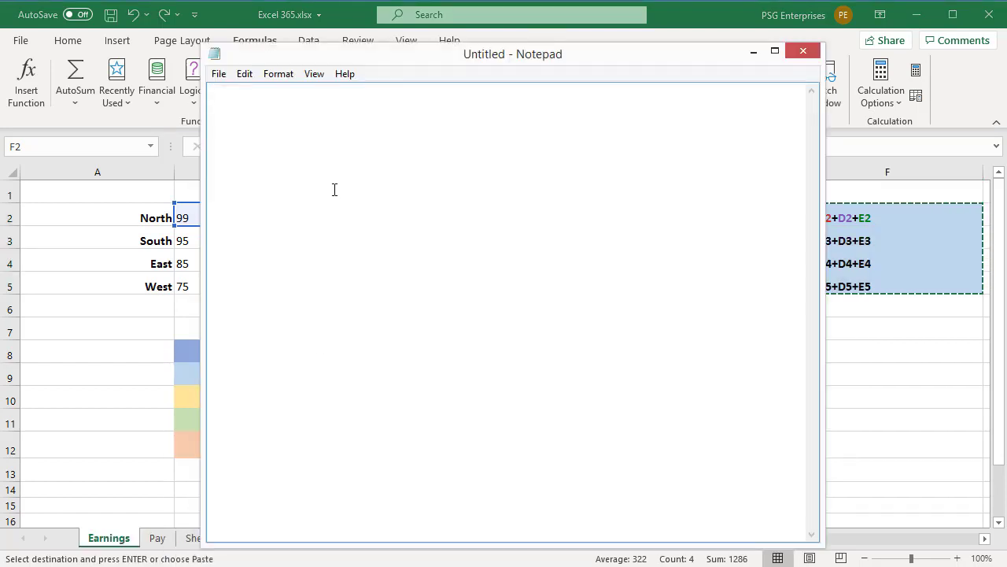
# - Paste =B2+C2+D2+E2 through =B5+C5+D5+E5 into Notepad, then select and copy all four lines
pyautogui.hotkey('ctrl', 'v')
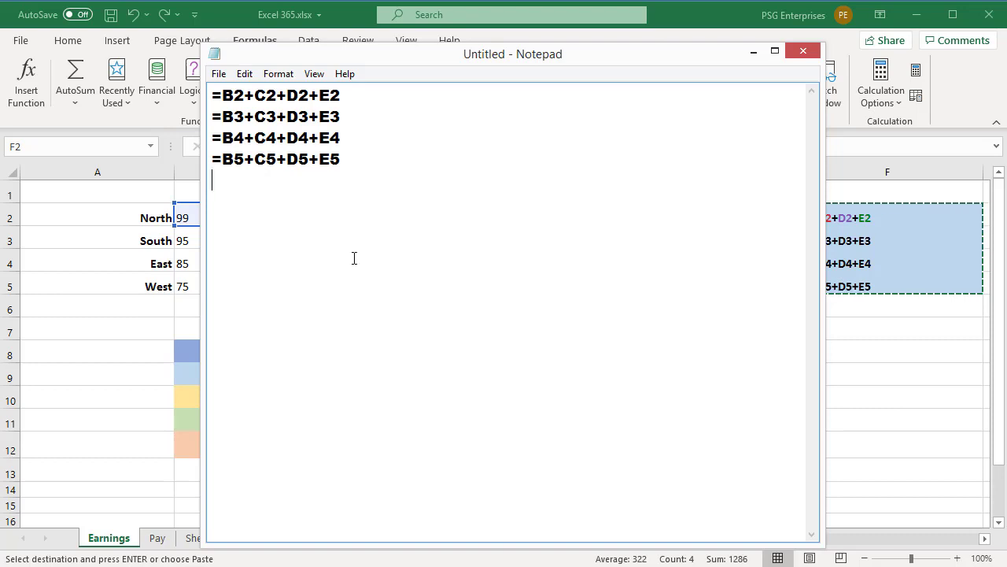
pyautogui.click(343, 161)
pyautogui.moveTo(343, 160); pyautogui.dragTo(211, 95)
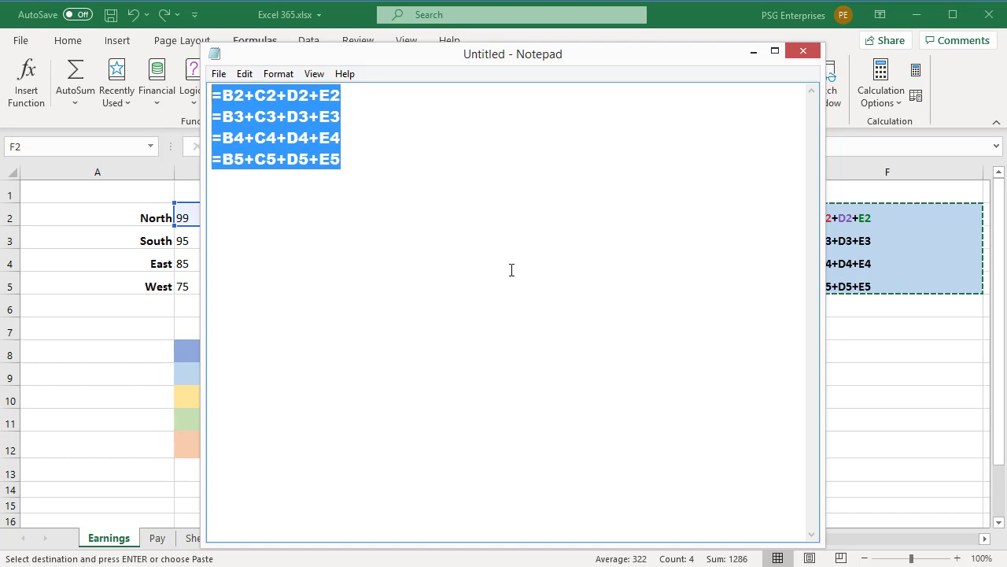
pyautogui.hotkey('ctrl', 'c')
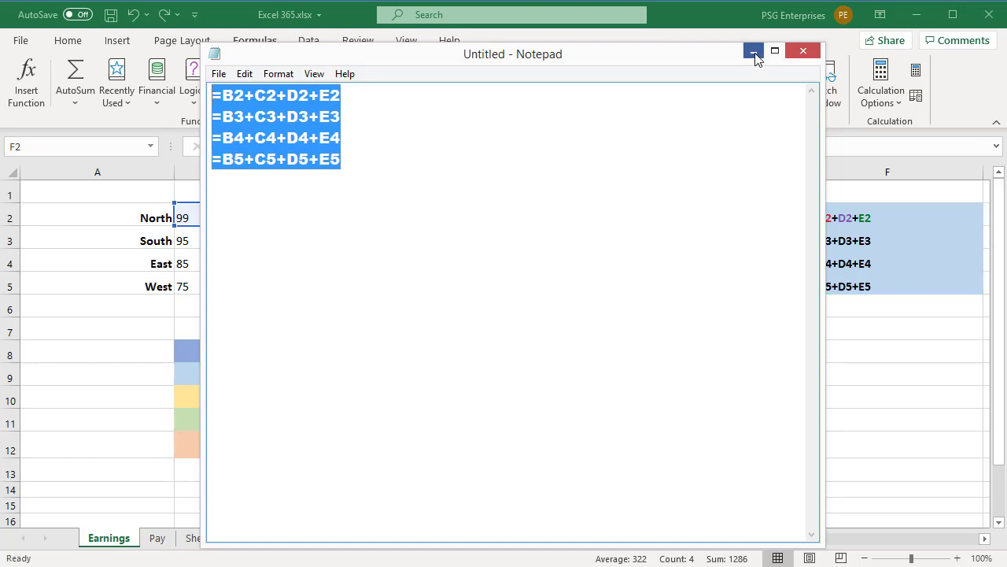